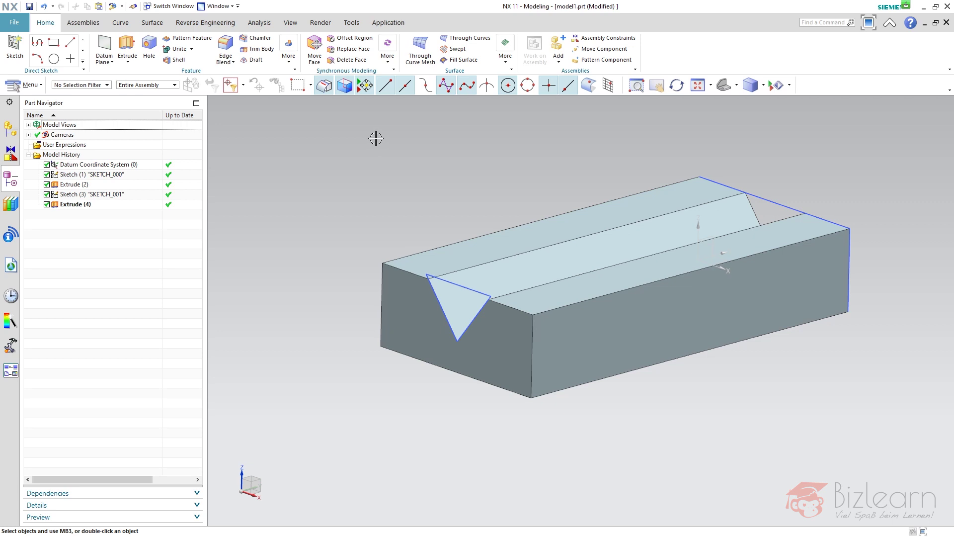
Step: Delete Sketch (1) through Extrude (4), keeping only the datum coordinate system, and fit the view
left_click(114, 181)
left_click(104, 204, "shift")
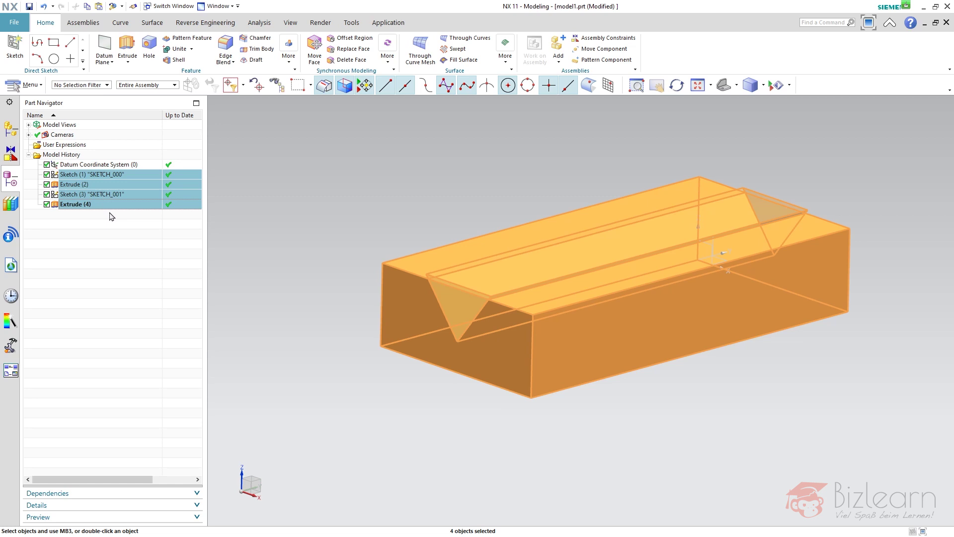
key("Delete")
key("ctrl+f")
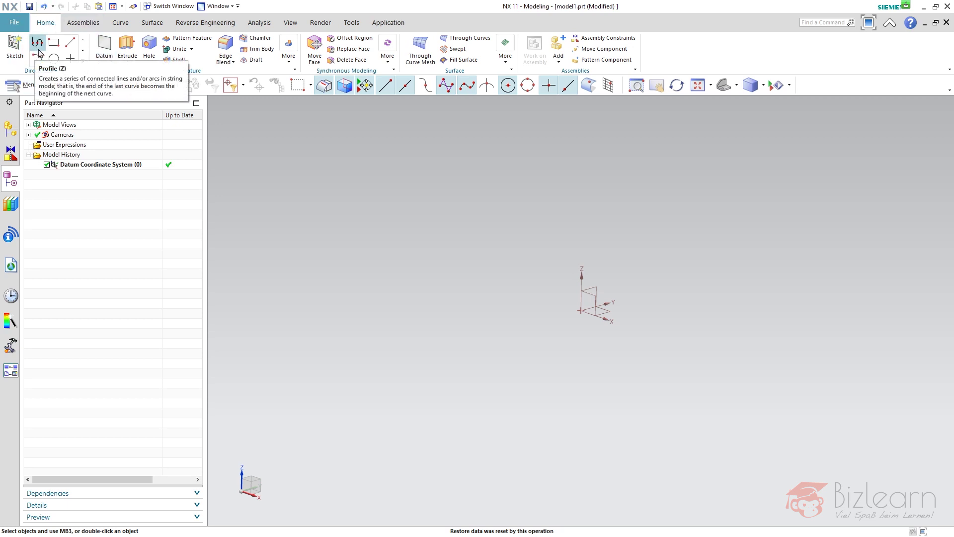
left_click(38, 50)
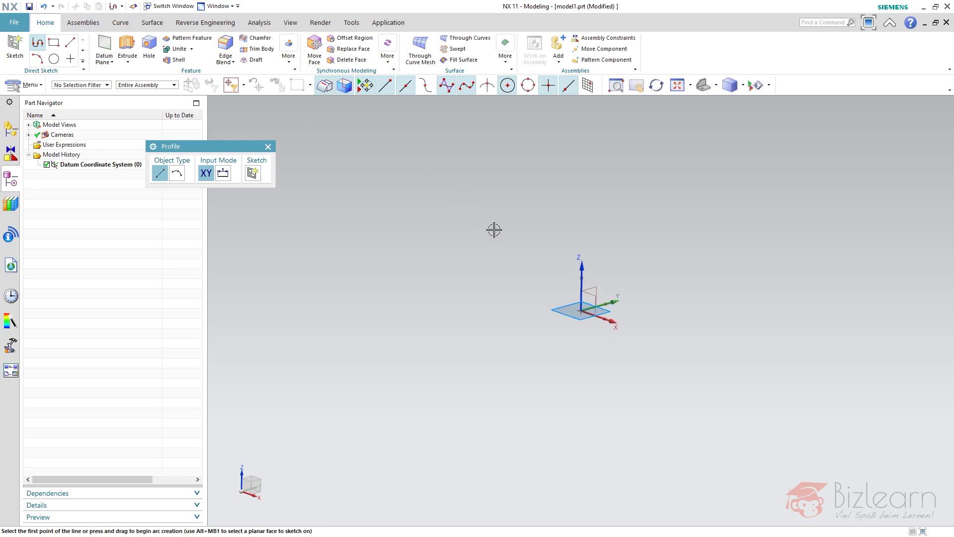
Step: Sketch a rectangle from the origin on the vertical XZ datum plane
left_click(602, 271)
right_click(650, 214)
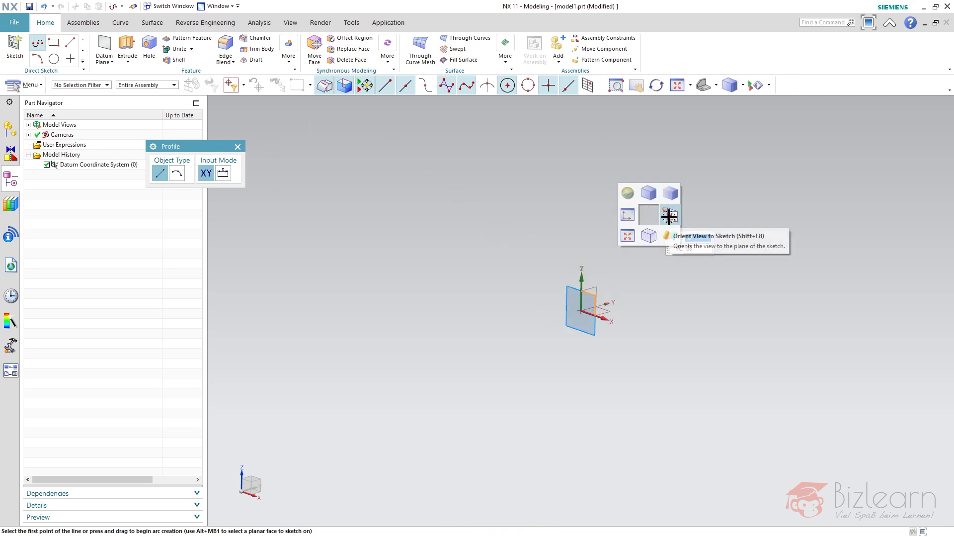
left_click(669, 215)
key("r")
left_click(580, 311)
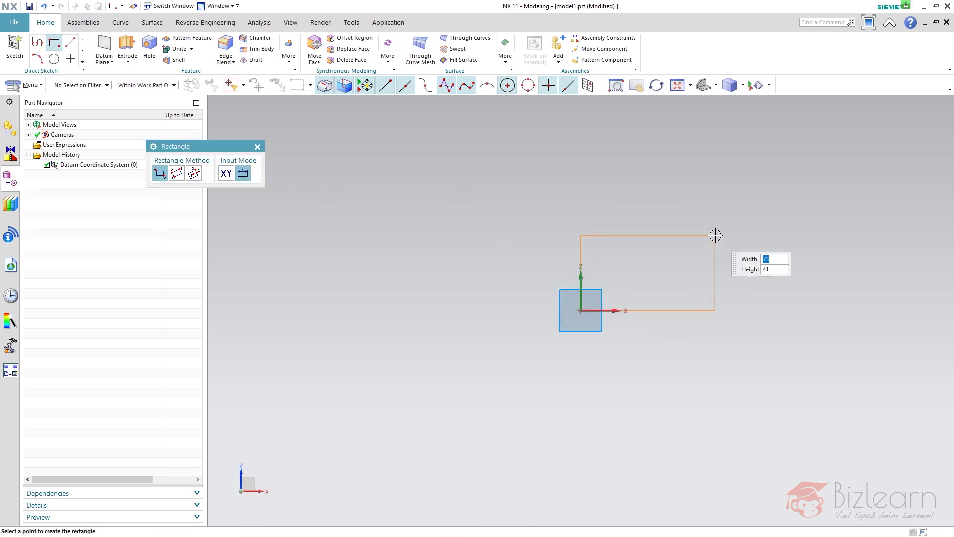
left_click(715, 235)
key("ctrl+q")
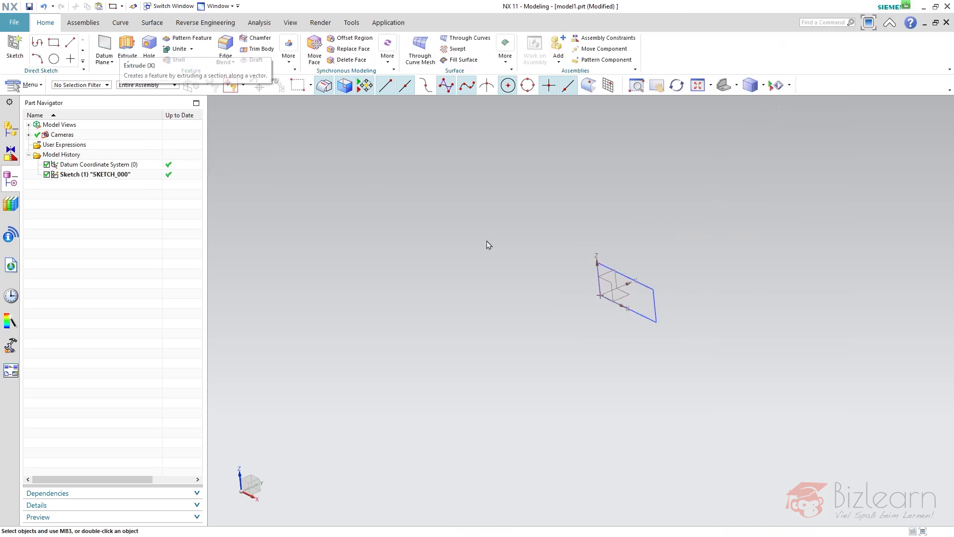
Step: Extrude the rectangle sketch 100 mm into a solid block
left_click(650, 288)
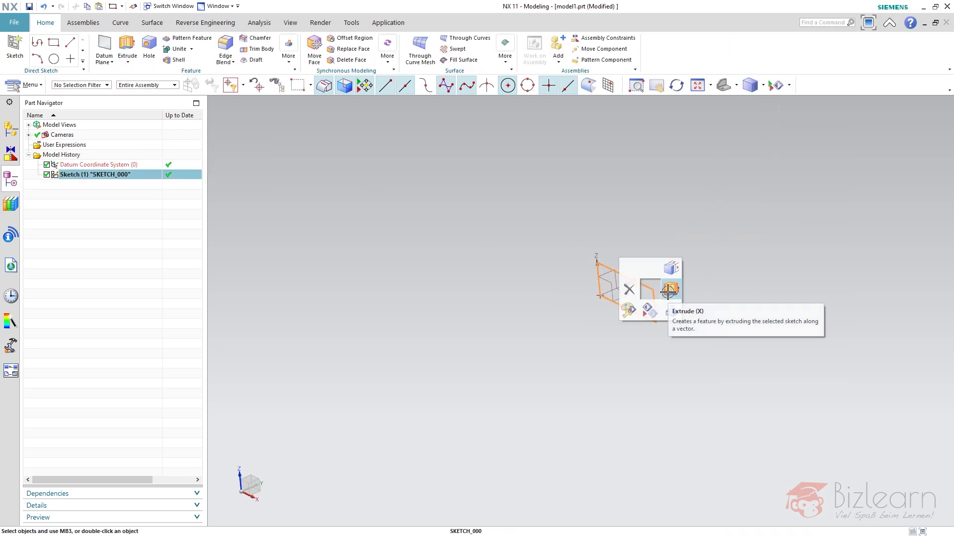
left_click(669, 290)
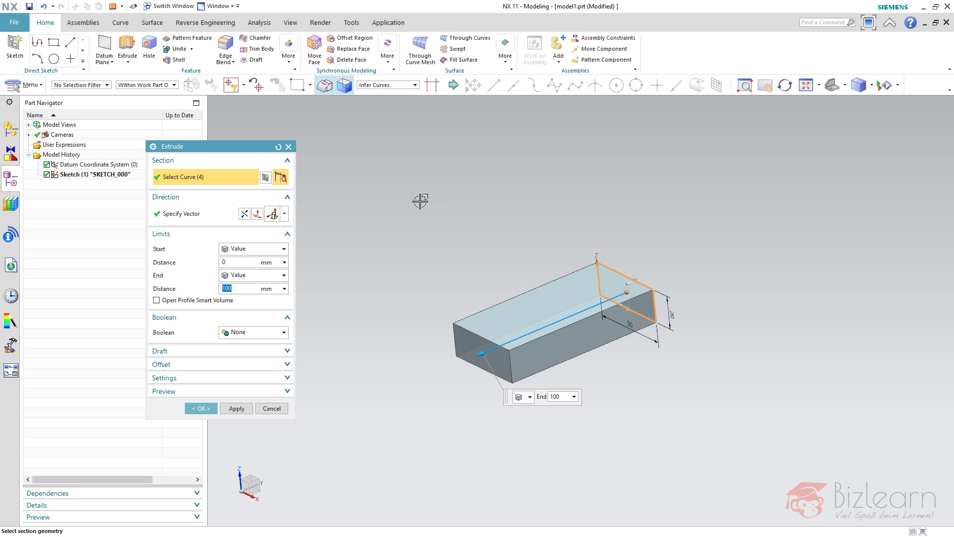
middle_click(425, 157)
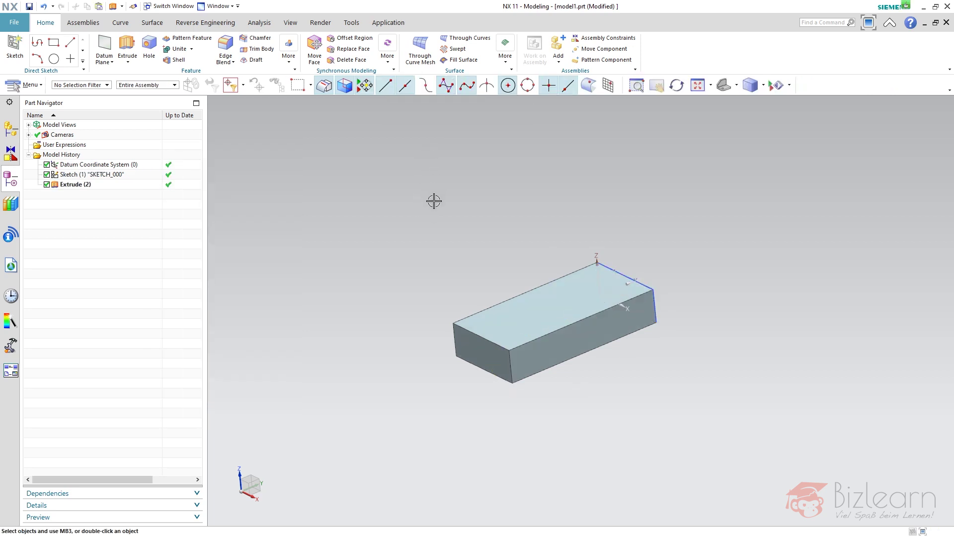
middle_click_drag(435, 200, 445, 188)
Step: Draw a closed three-line triangle in a new sketch on the block's front face
scroll(464, 362, "up", 5)
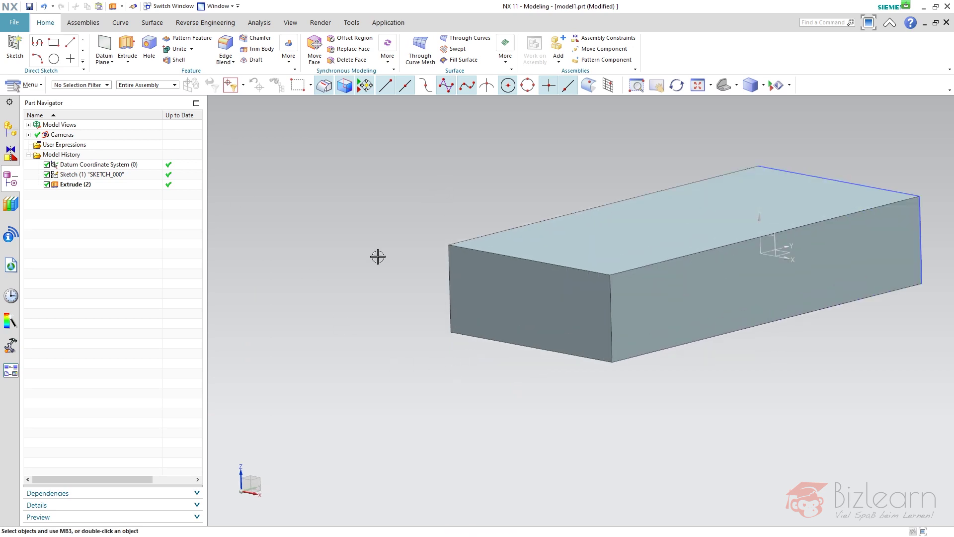
left_click(38, 44)
left_click(515, 307, "alt")
left_click(502, 277)
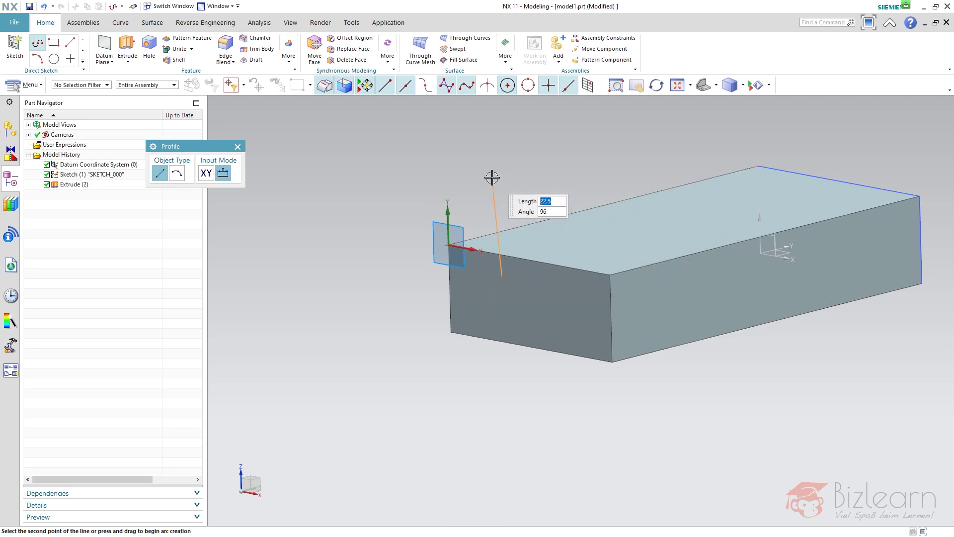
key("F8")
left_click(724, 315)
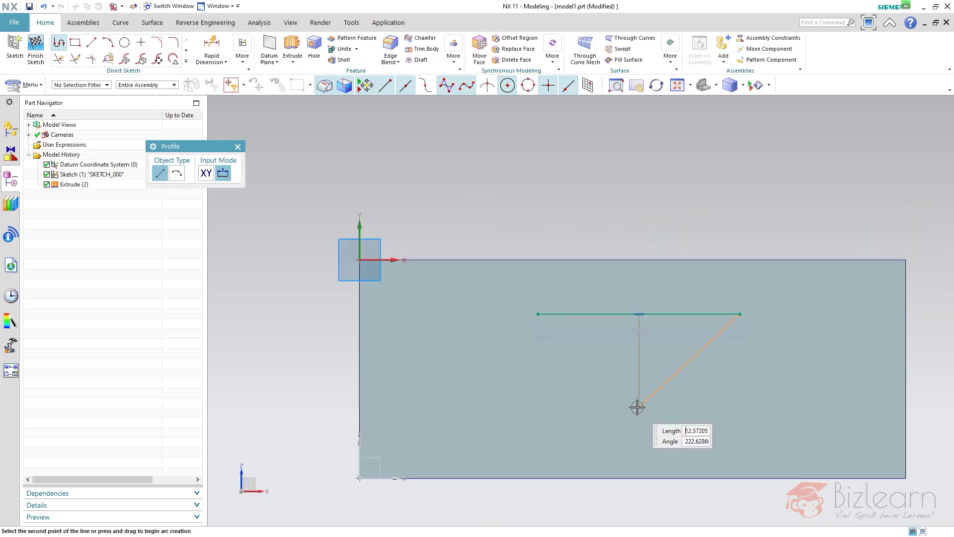
left_click(639, 405)
left_click(584, 253)
key("Escape")
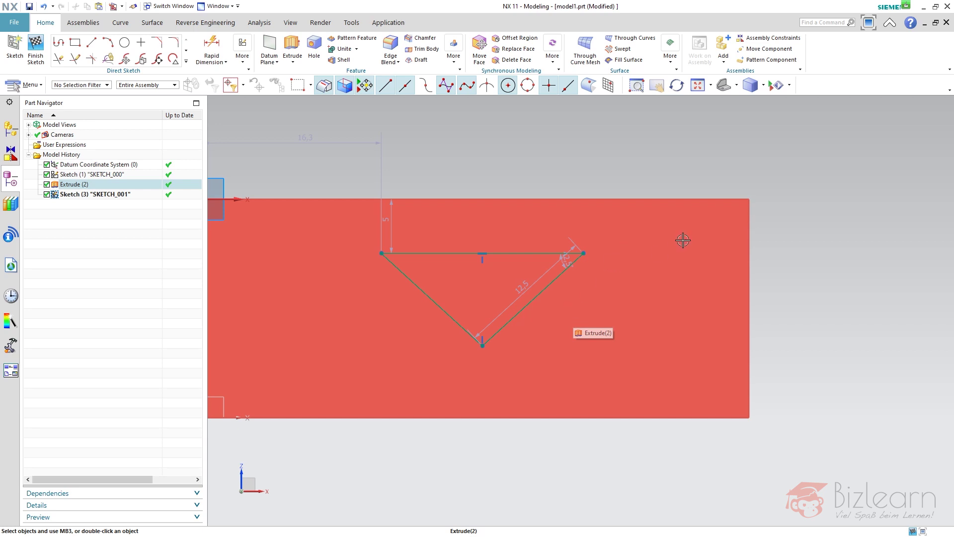
Step: Make the triangle's top line collinear with the block's top edge
double_click(657, 236)
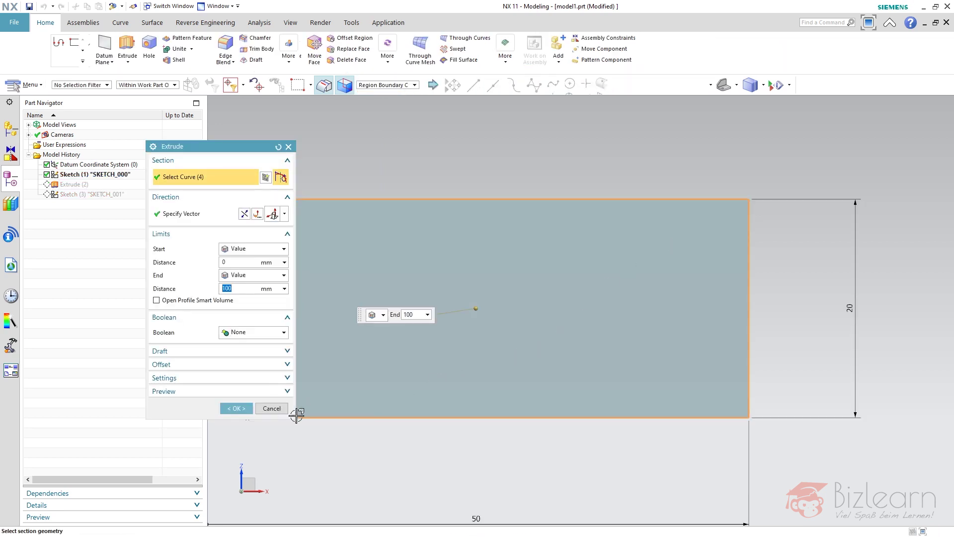
left_click(271, 408)
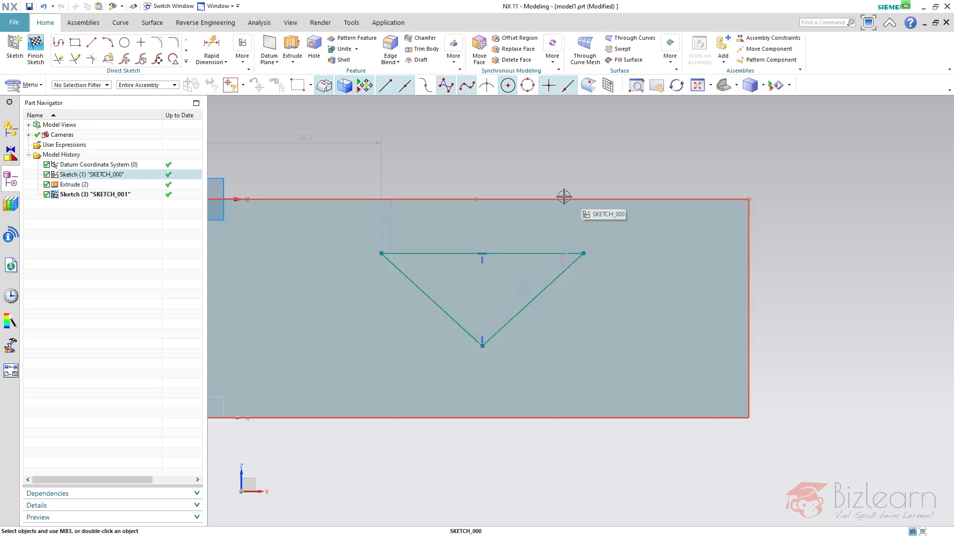
left_click(564, 199)
left_click(539, 252)
left_click(655, 234)
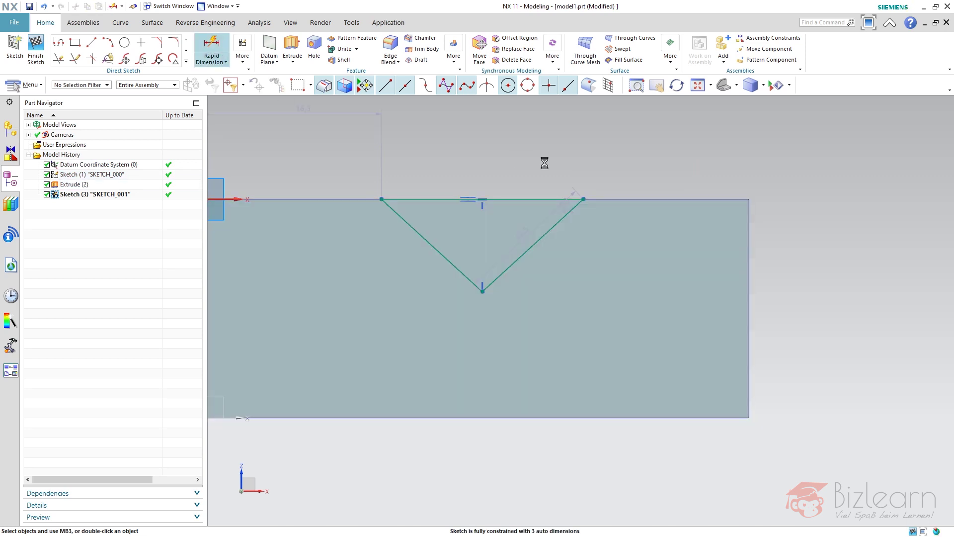
Step: Dimension the groove 10 deep with a 120° angle between its sides
left_click(746, 200)
left_click(813, 278)
type("10")
key("Return")
left_click(510, 248)
type("120")
key("Return")
key("Escape")
Step: Align the bottom vertex vertically, set scope to Within Active Sketch, and finish the sketch
scroll(737, 323, "down", 1)
left_click(604, 311)
left_click(528, 399)
left_click(584, 380)
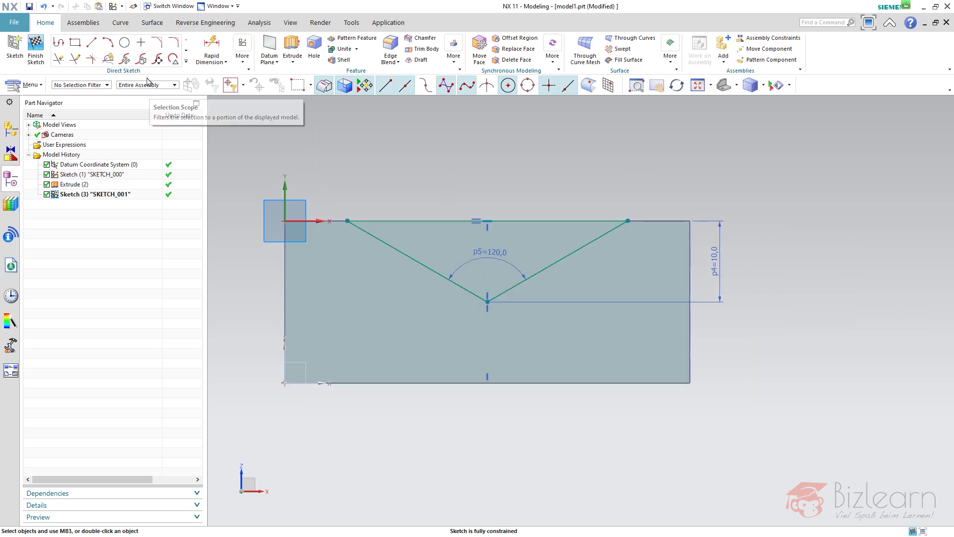
left_click(149, 85)
left_click(144, 119)
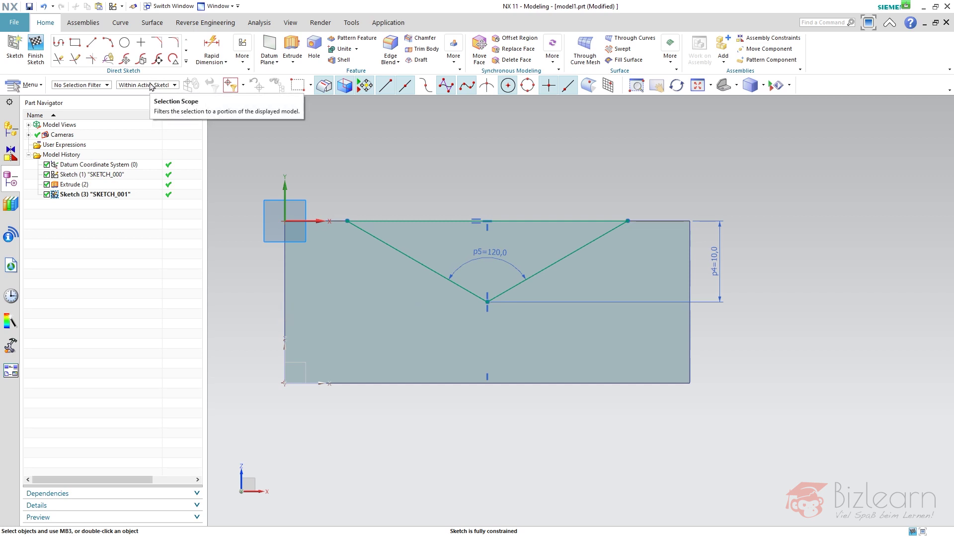
left_click(35, 48)
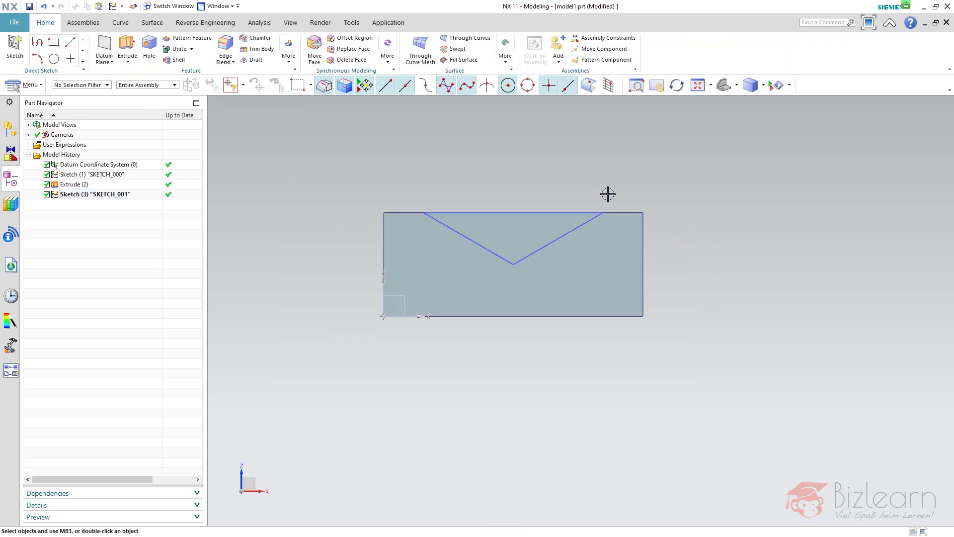
Step: Extrude the triangular region 100 mm, reversed into the block, as the groove body
middle_click_drag(607, 196, 606, 266)
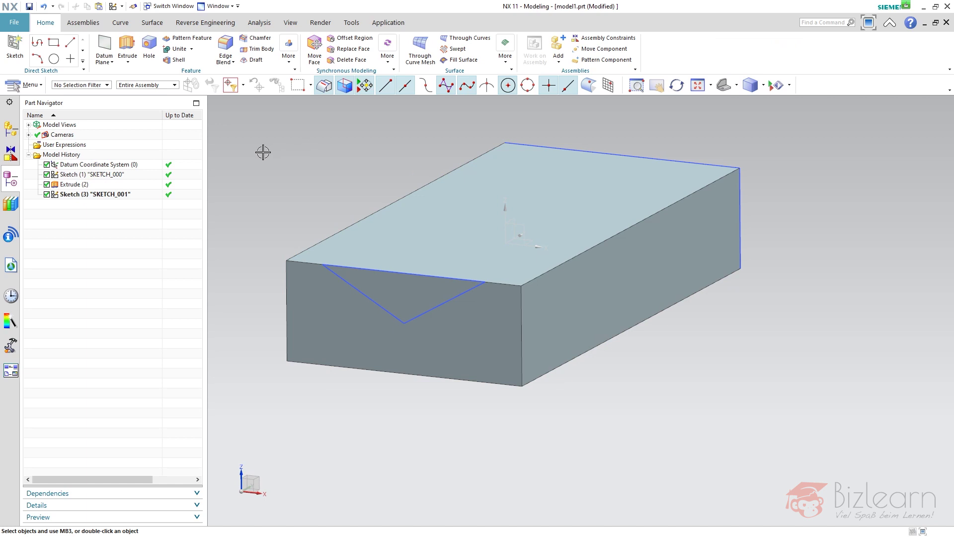
left_click(127, 48)
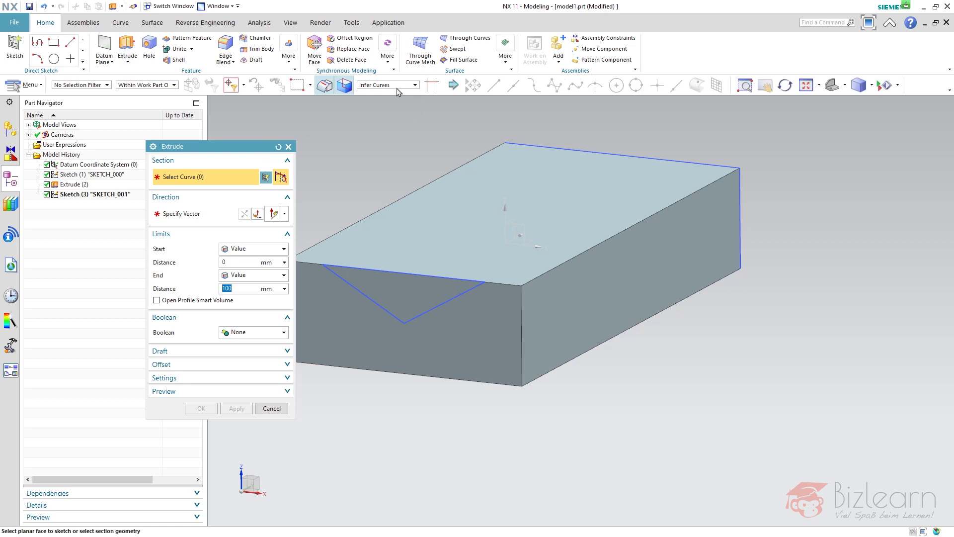
left_click(397, 85)
left_click(397, 136)
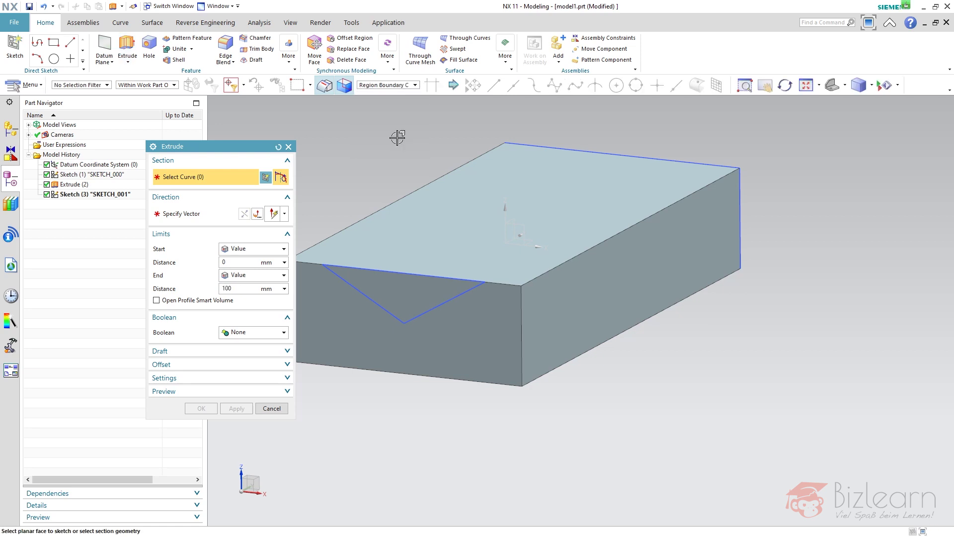
left_click(385, 286)
scroll(630, 320, "down", 2)
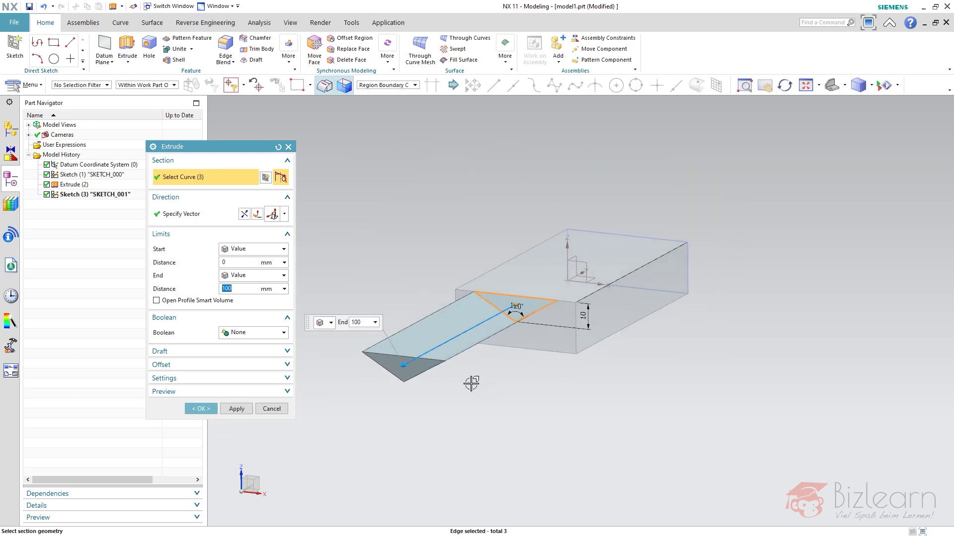
left_click(248, 218)
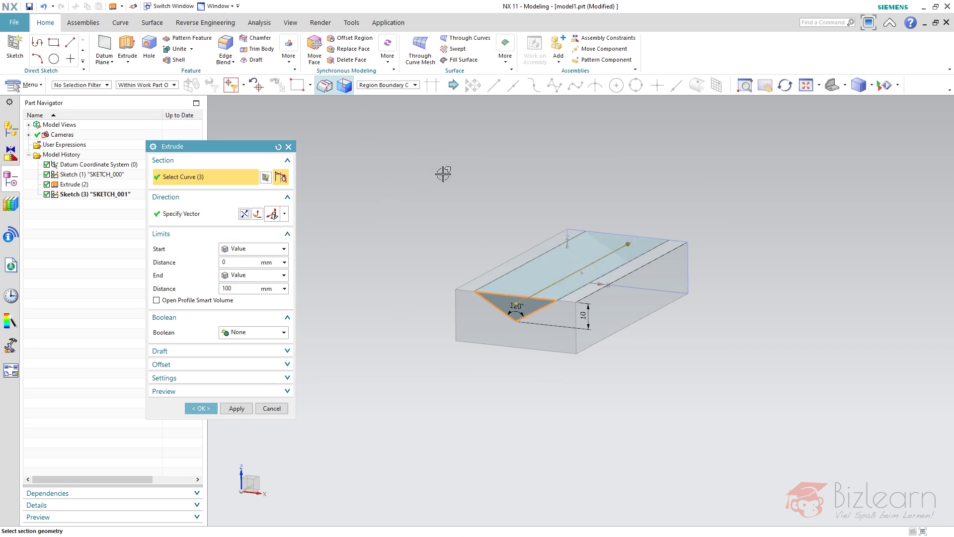
middle_click(466, 177)
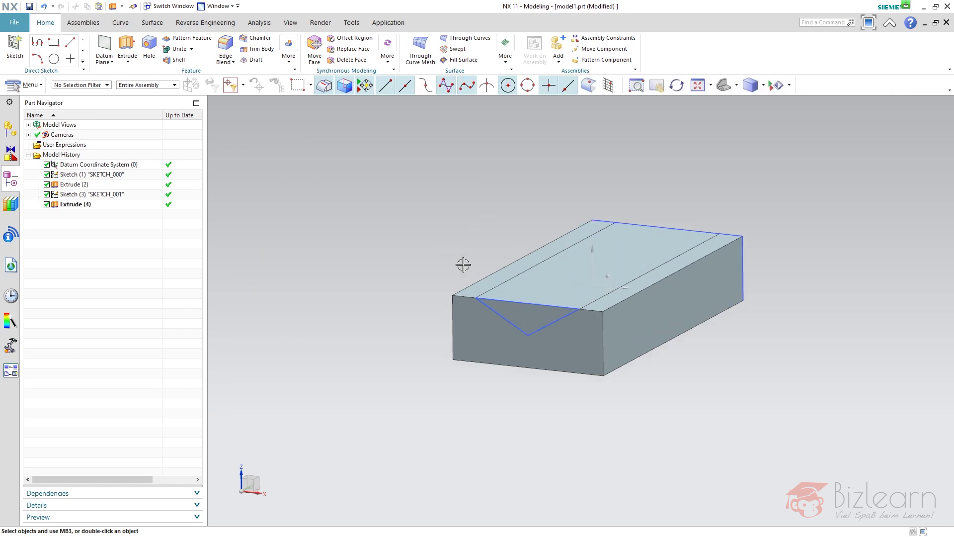
Step: Subtract the groove body from the block and select Sketch (3) through Subtract (5)
left_click(191, 49)
left_click(196, 96)
middle_click(258, 275)
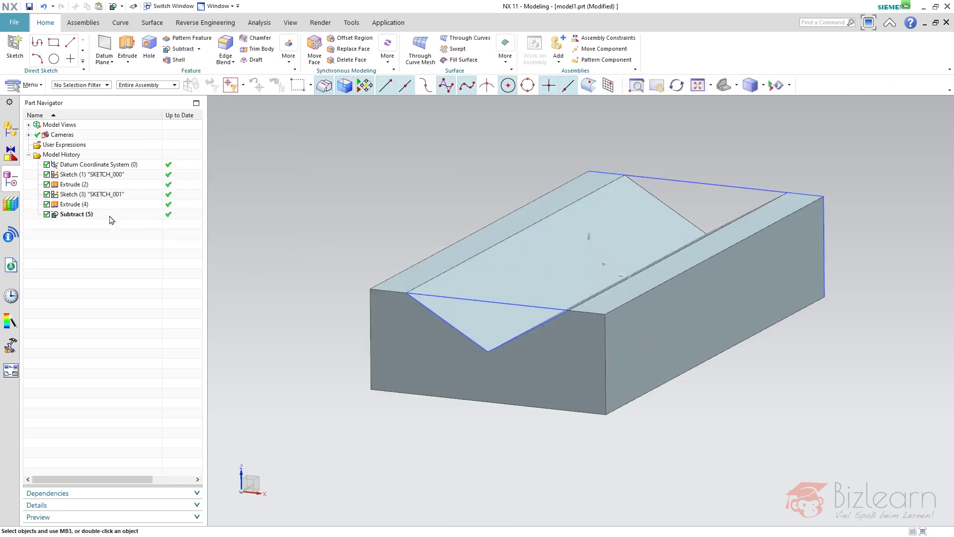
left_click(101, 194)
left_click(101, 215, "shift")
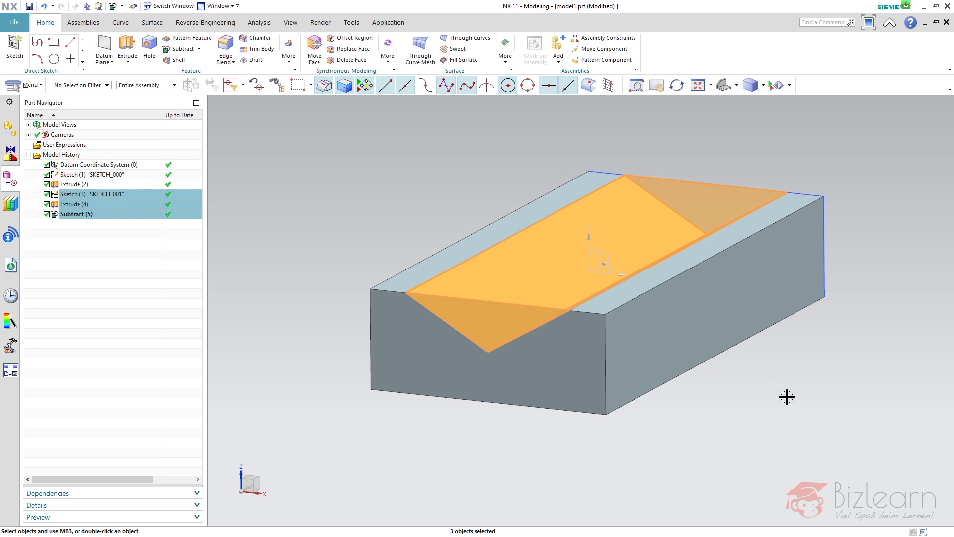
Step: Paste the groove features onto the block's side face and preview the failing subtract
key("ctrl+v")
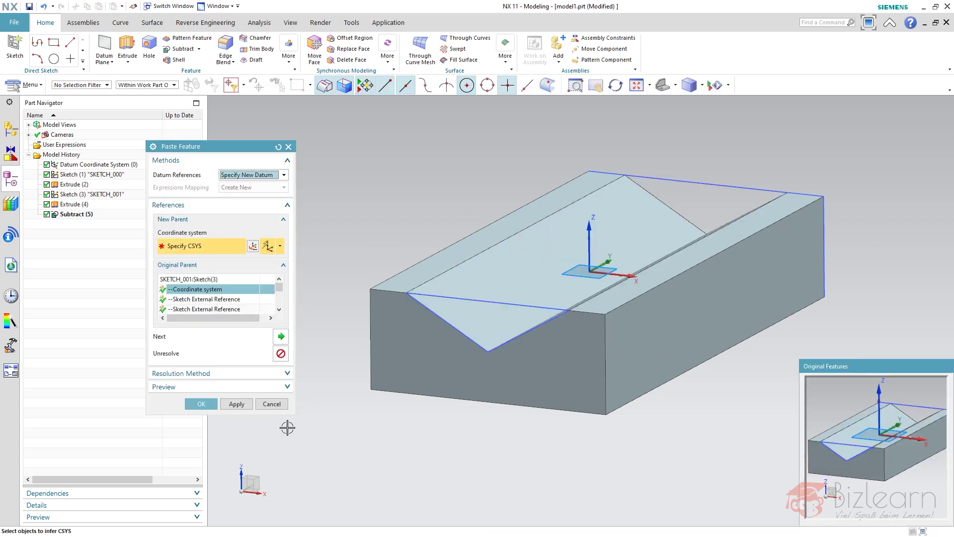
left_click_drag(269, 432, 273, 503)
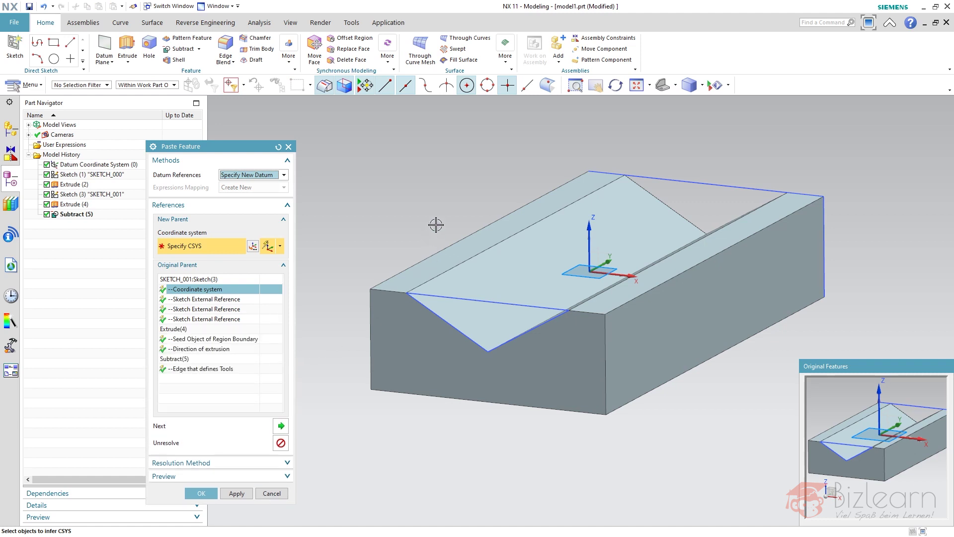
middle_click_drag(437, 221, 411, 222)
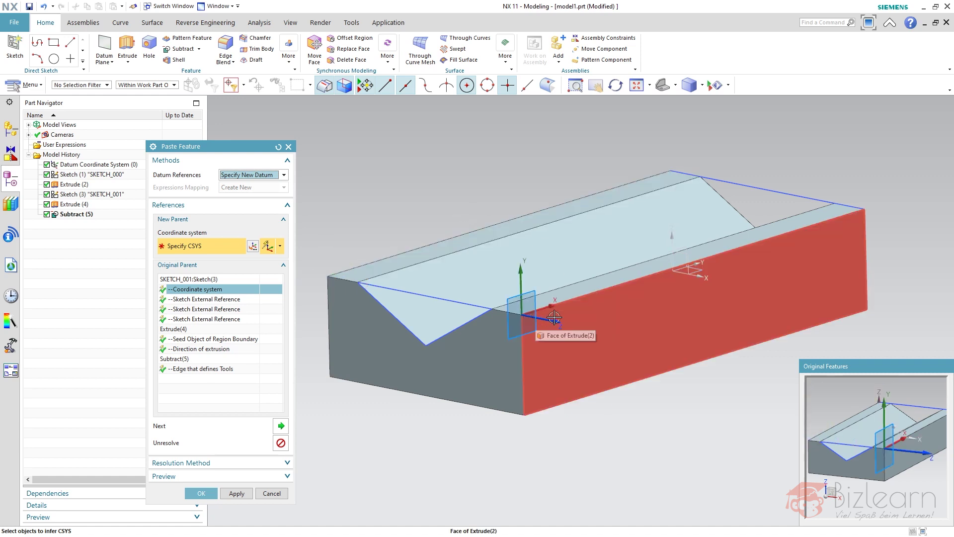
left_click(678, 305)
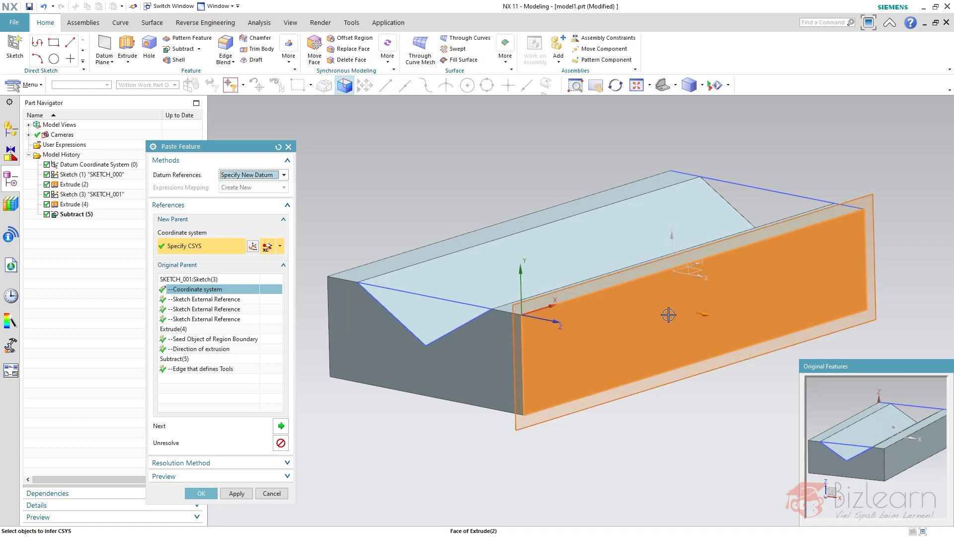
left_click(250, 477)
left_click(280, 492)
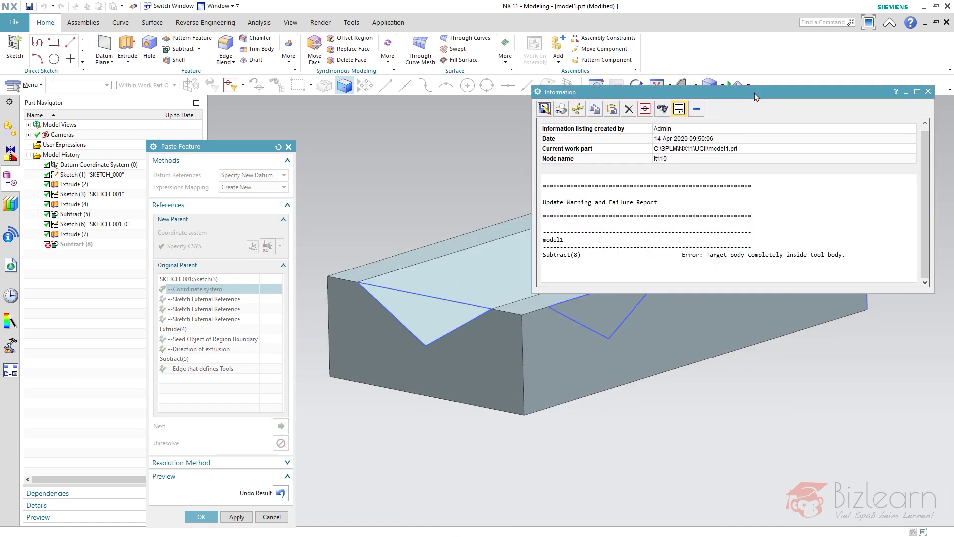
left_click_drag(473, 188, 757, 95)
Step: Remap the region boundary seed to the block's right side face and accept the paste
left_click(928, 92)
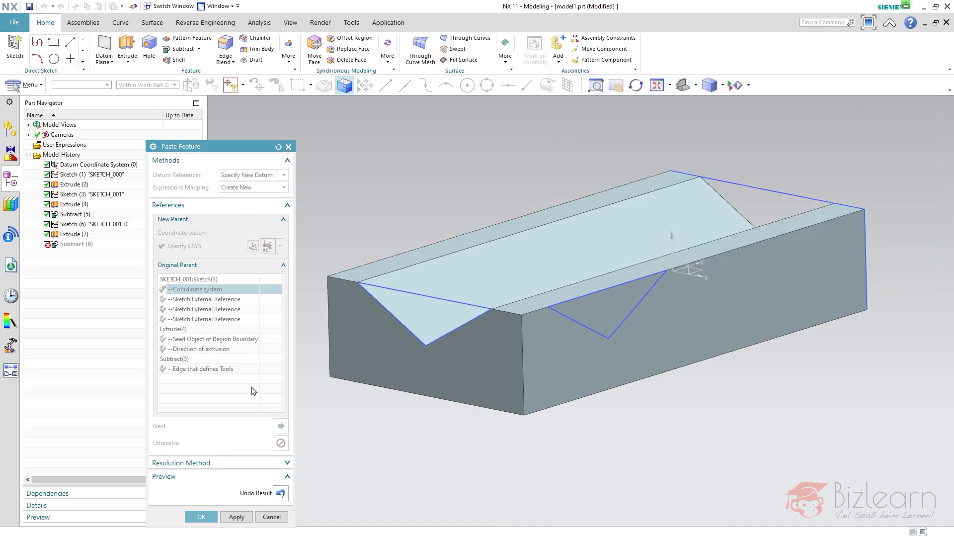
left_click(281, 493)
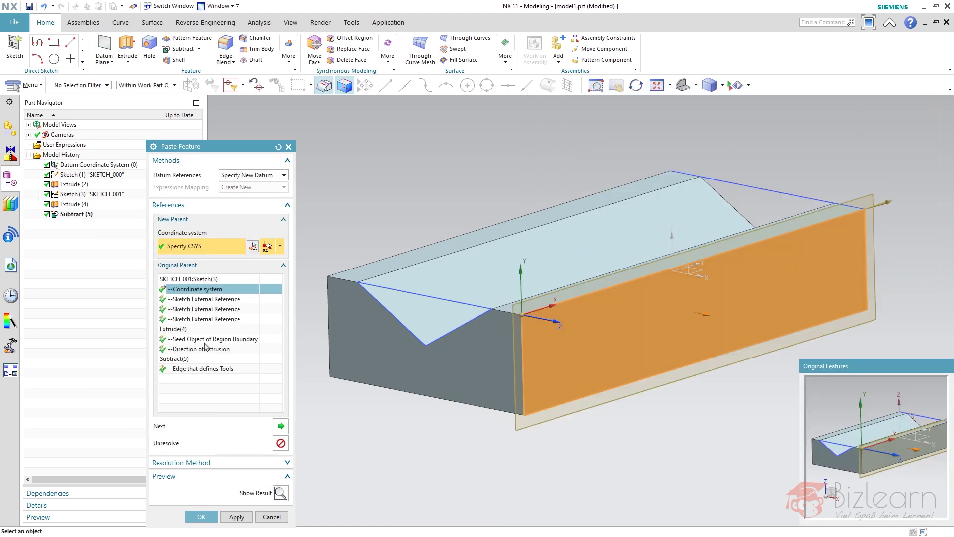
left_click(202, 339)
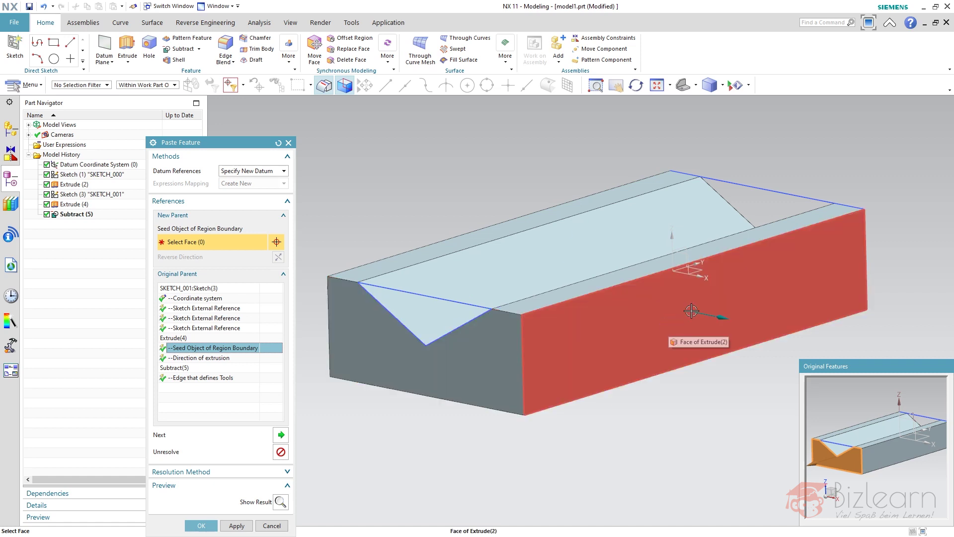
left_click(682, 344)
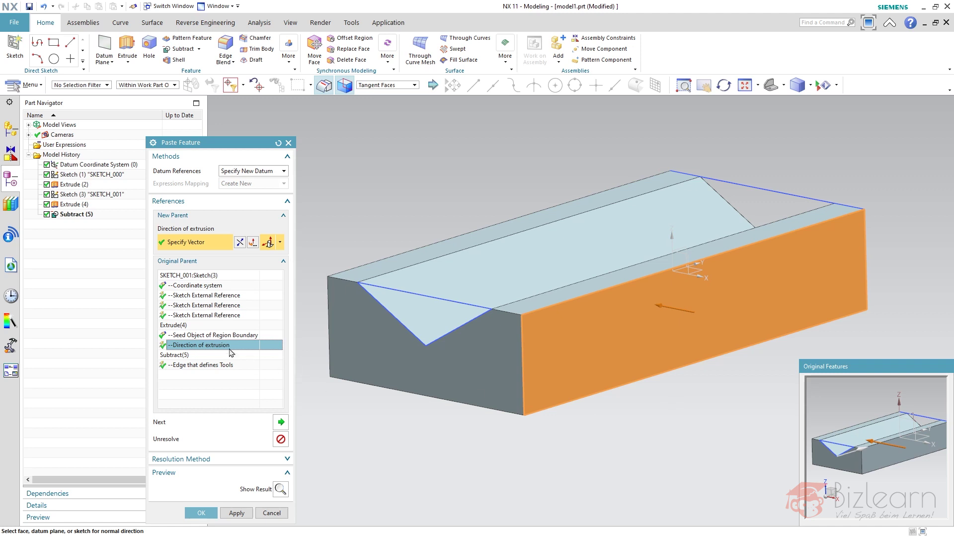
left_click(280, 488)
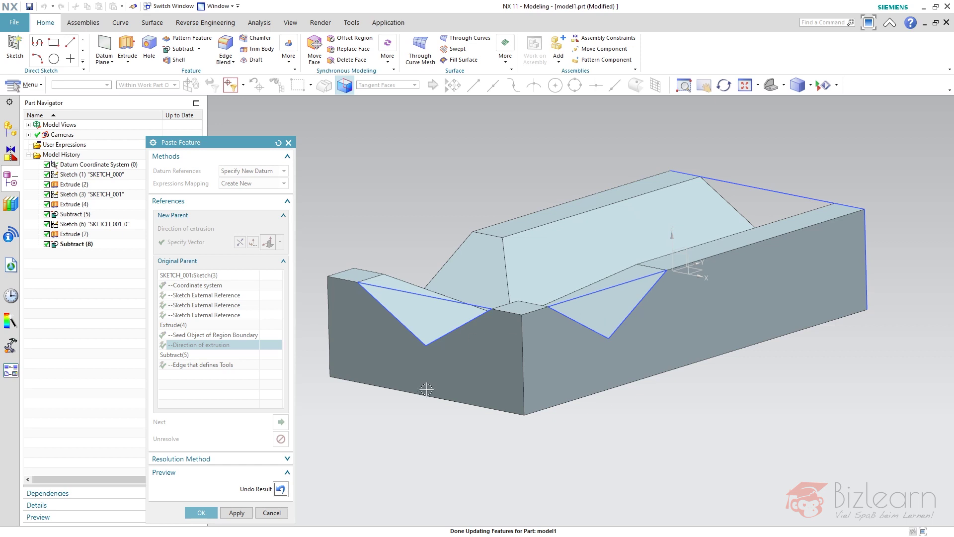
left_click(280, 488)
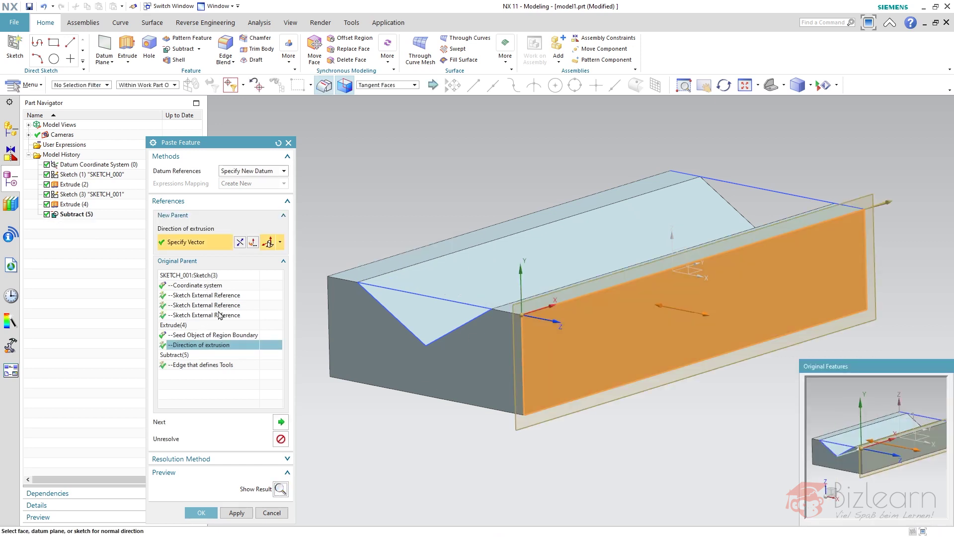
left_click(202, 512)
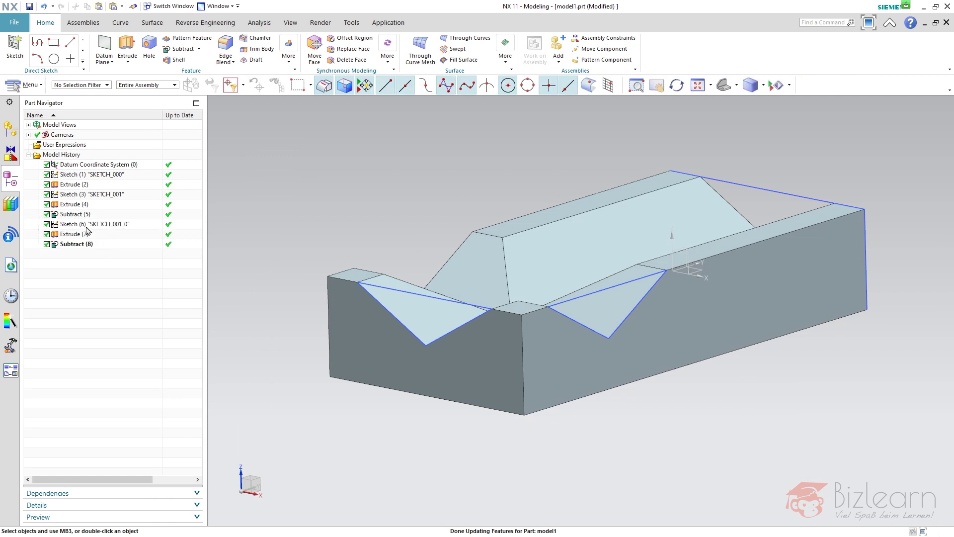
left_click(86, 225)
Step: Drag the pasted V-triangle to 17.6 from the edge and finish Sketch (6)
mouse_move(505, 275)
left_mouse_down()
mouse_move(505, 194)
mouse_move(580, 333)
mouse_move(417, 251)
mouse_move(522, 256)
left_mouse_up()
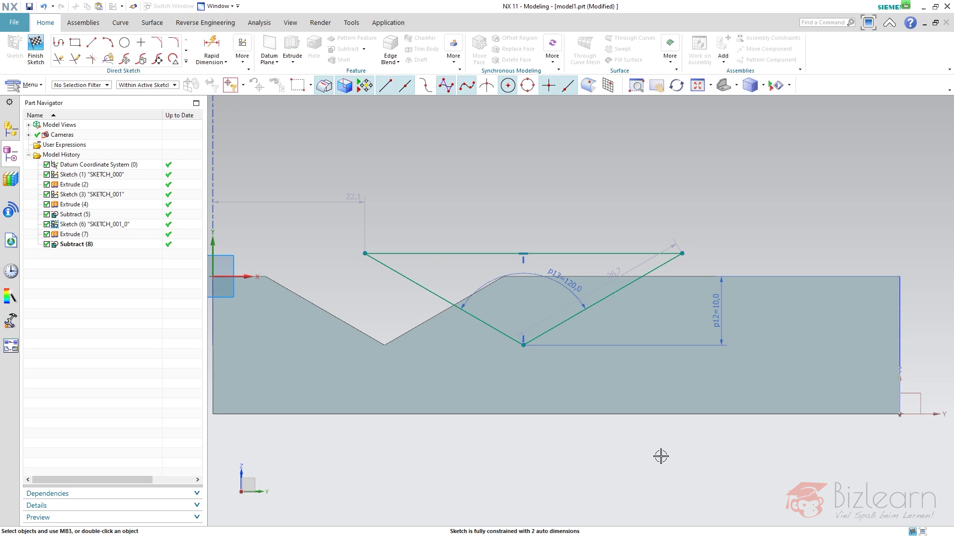
mouse_move(598, 383)
middle_mouse_down()
mouse_move(590, 383)
mouse_move(598, 383)
middle_mouse_up()
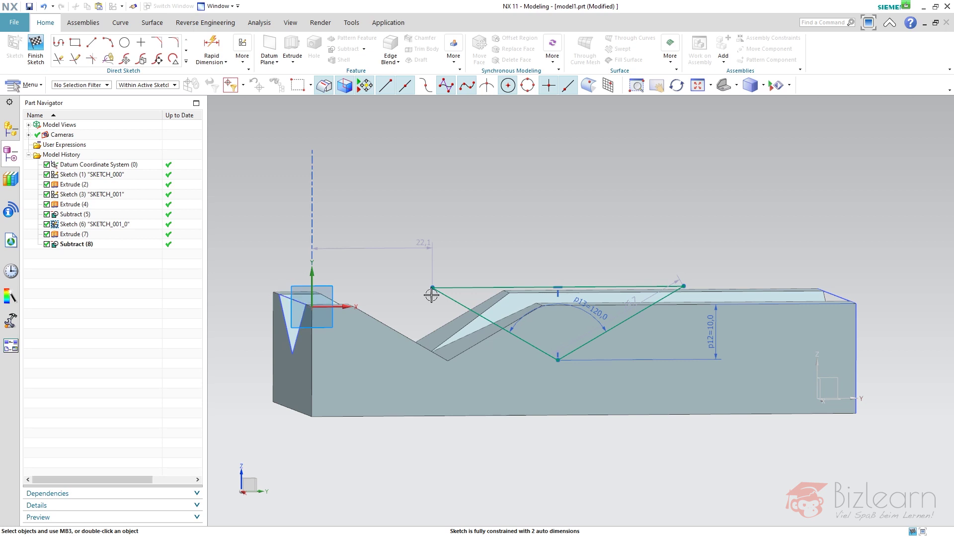
mouse_move(452, 282)
left_mouse_down()
mouse_move(452, 306)
mouse_move(435, 223)
left_mouse_up()
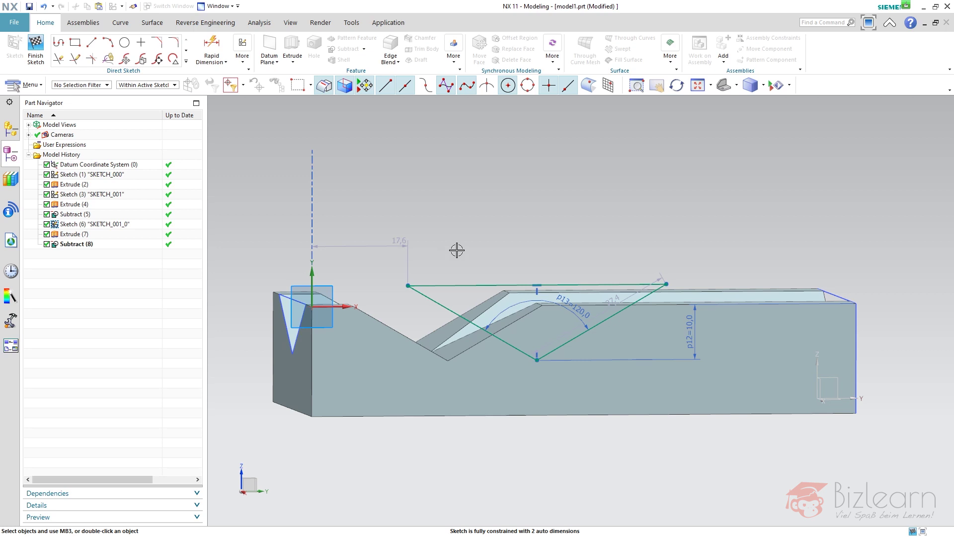
key("ctrl+q")
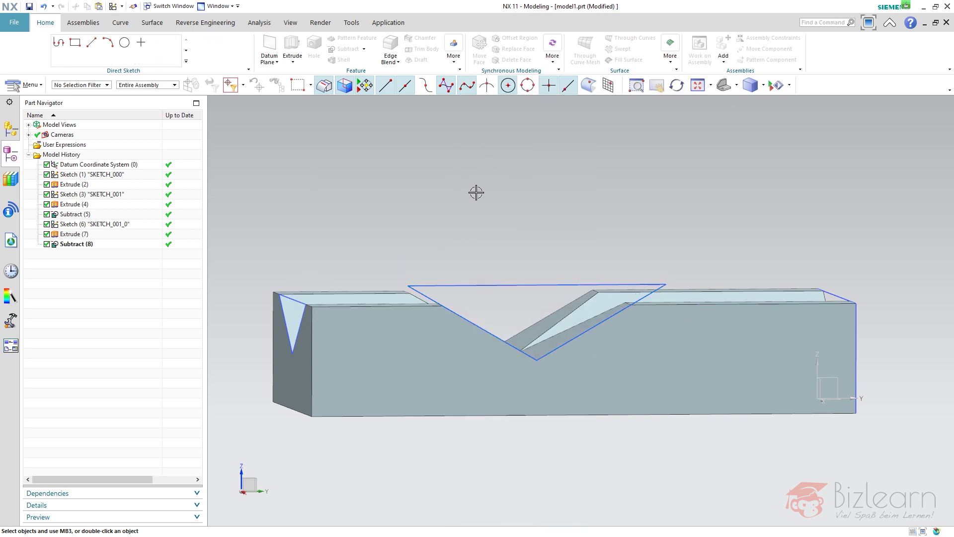
left_click(99, 176)
Step: Delete Sketch (1) through Subtract (8), leaving only the datum coordinate system
left_click(86, 245, "shift")
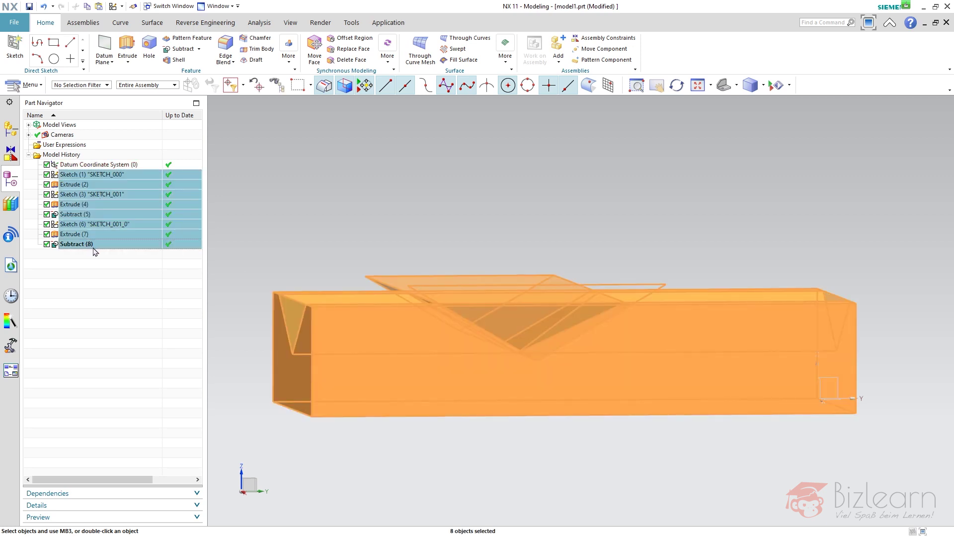
key("Delete")
right_click(415, 262)
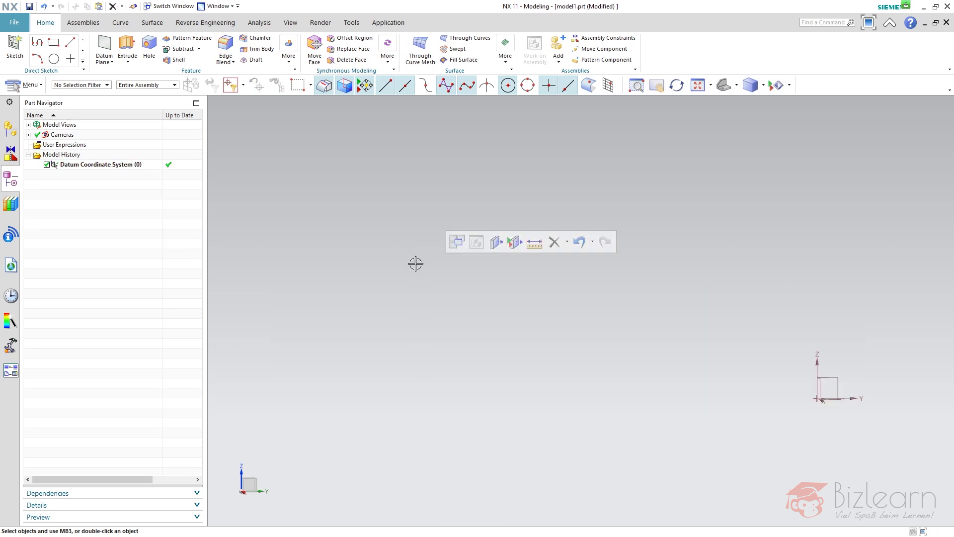
Step: Open Customer Defaults from File > Utilities
left_click(15, 23)
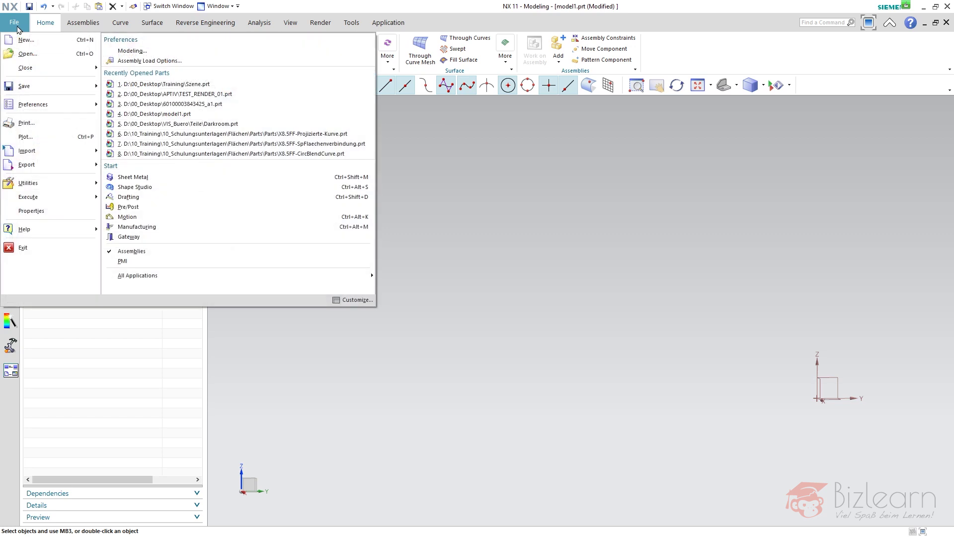
mouse_move(70, 183)
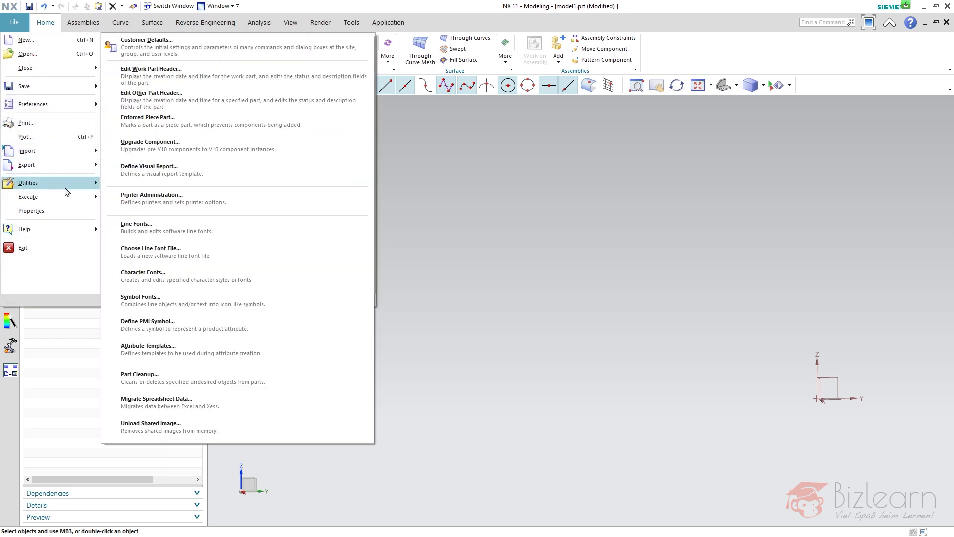
left_click(249, 40)
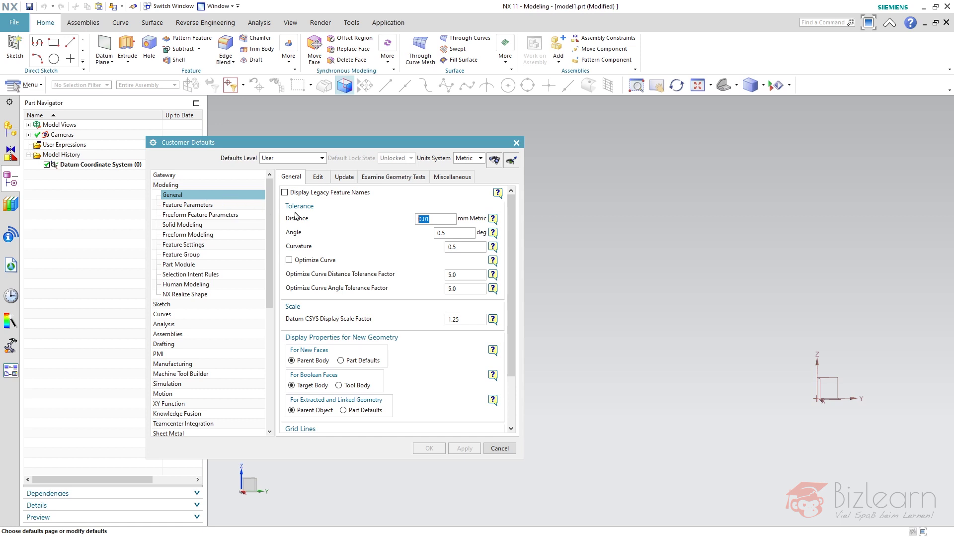
Step: On the Modeling Miscellaneous tab, set sketch section inference to Feature Curves
left_click(441, 176)
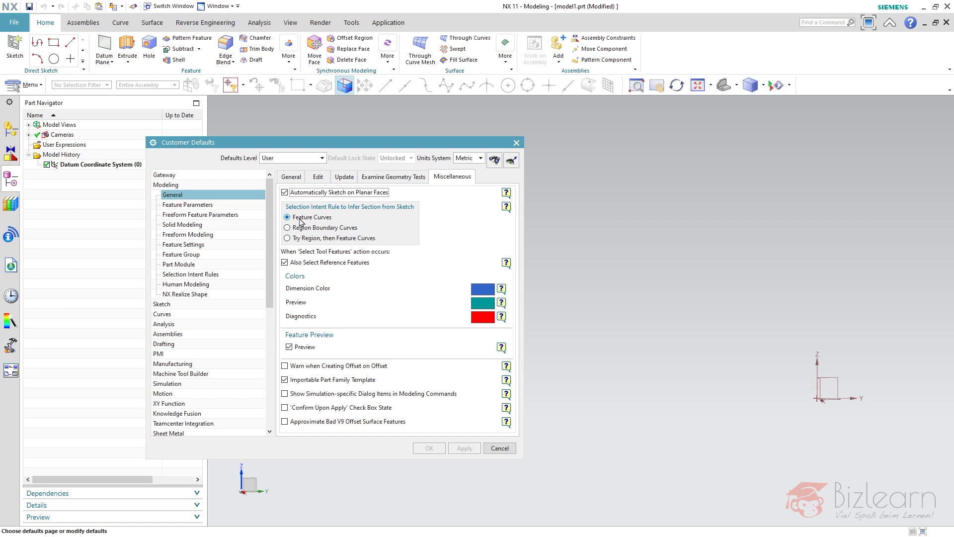
left_click(314, 240)
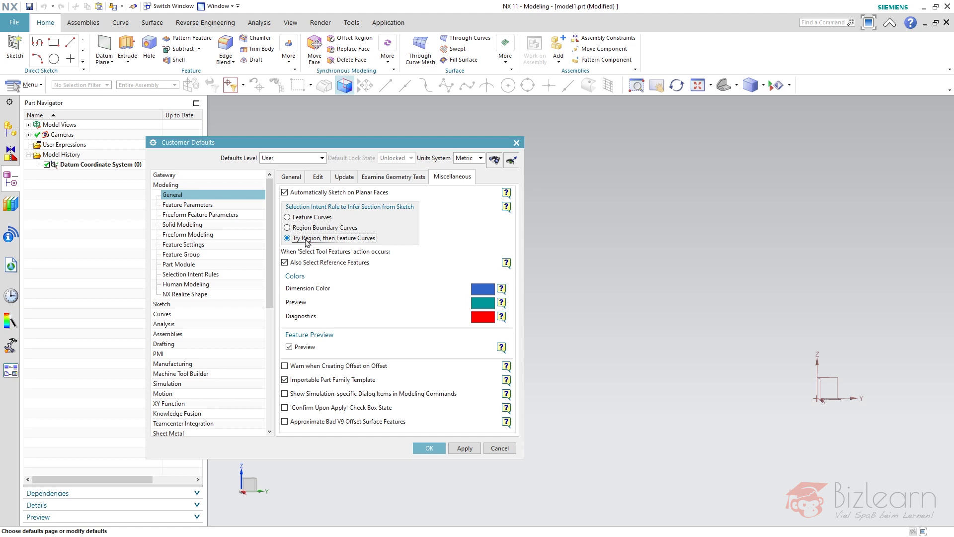
left_click(295, 218)
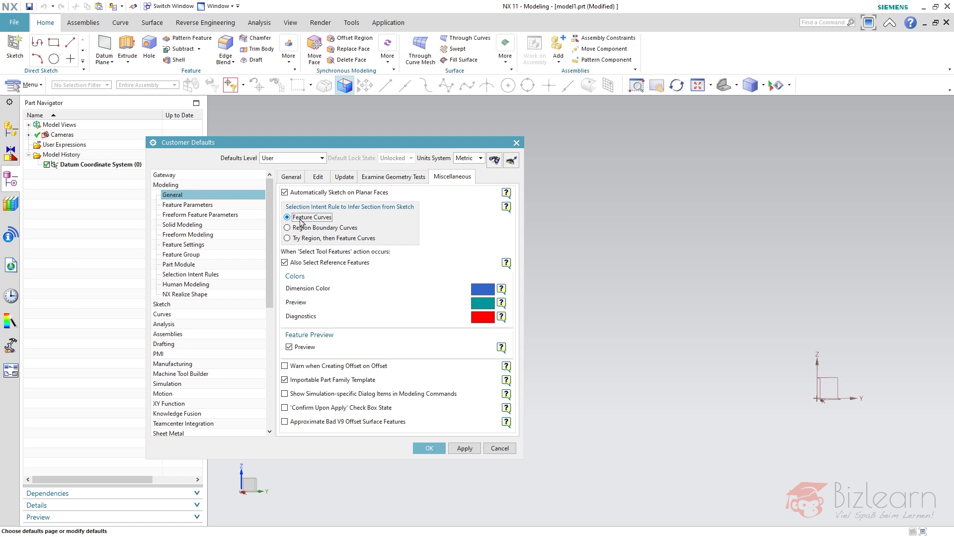
key("Return")
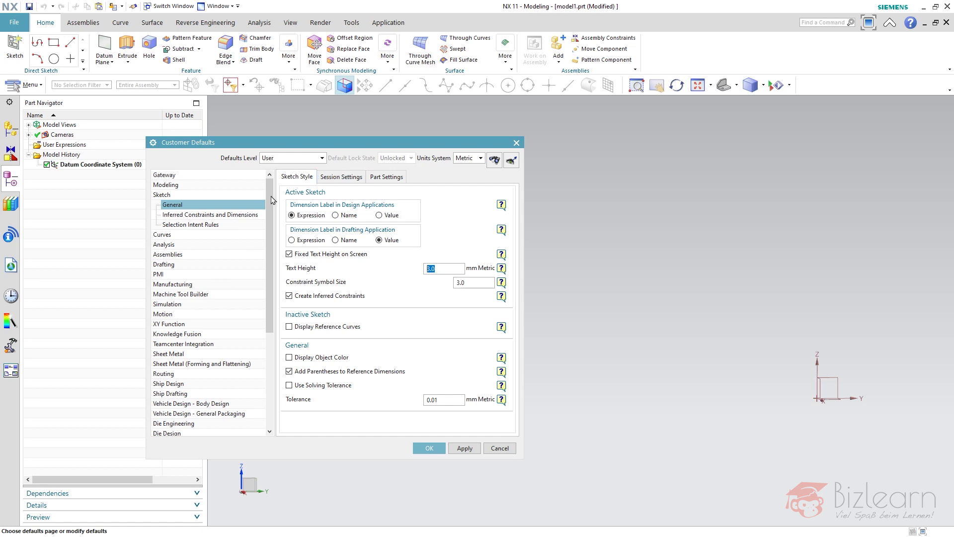
Step: Enable 'Use Within Active Sketch Only Selection Scope' in sketch session settings and save the defaults
left_click(341, 179)
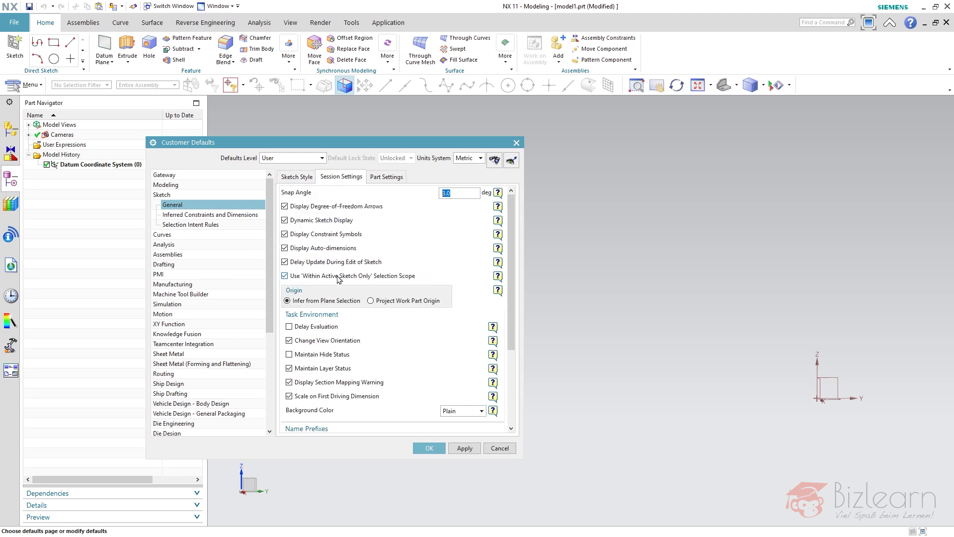
left_click(386, 281)
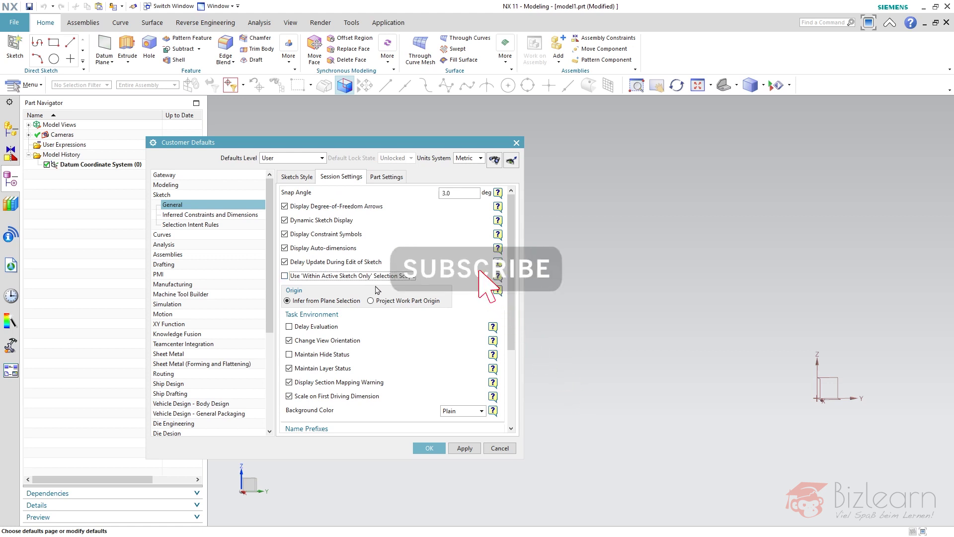
left_click(350, 280)
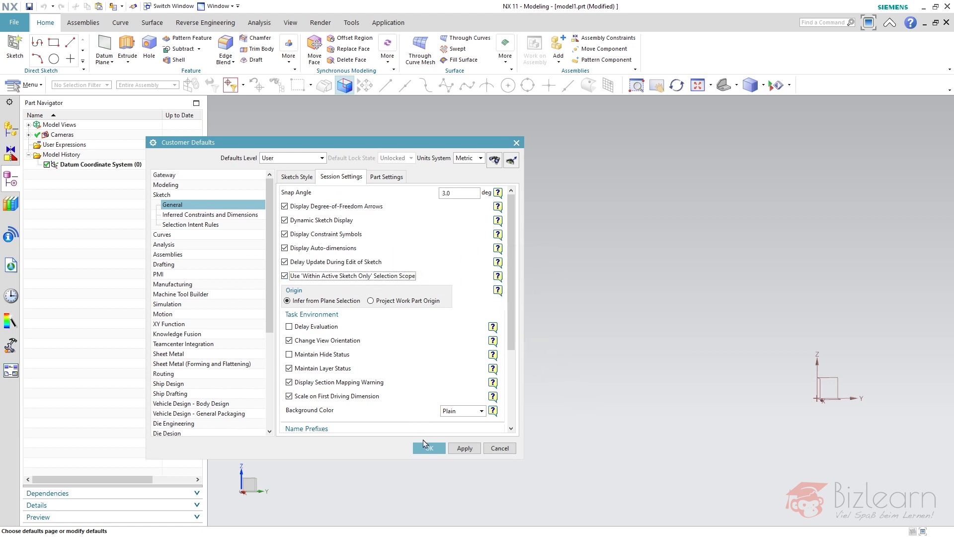
left_click(426, 447)
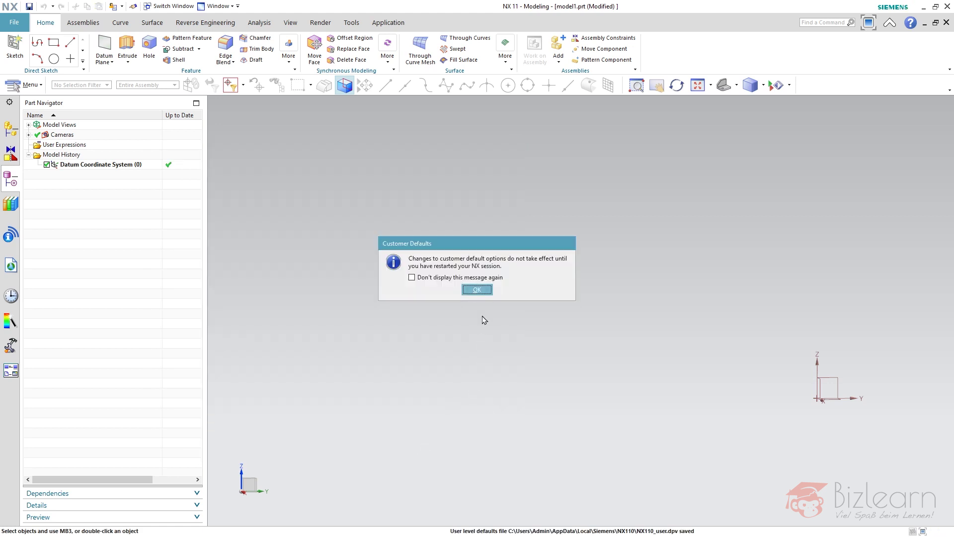
key("Return")
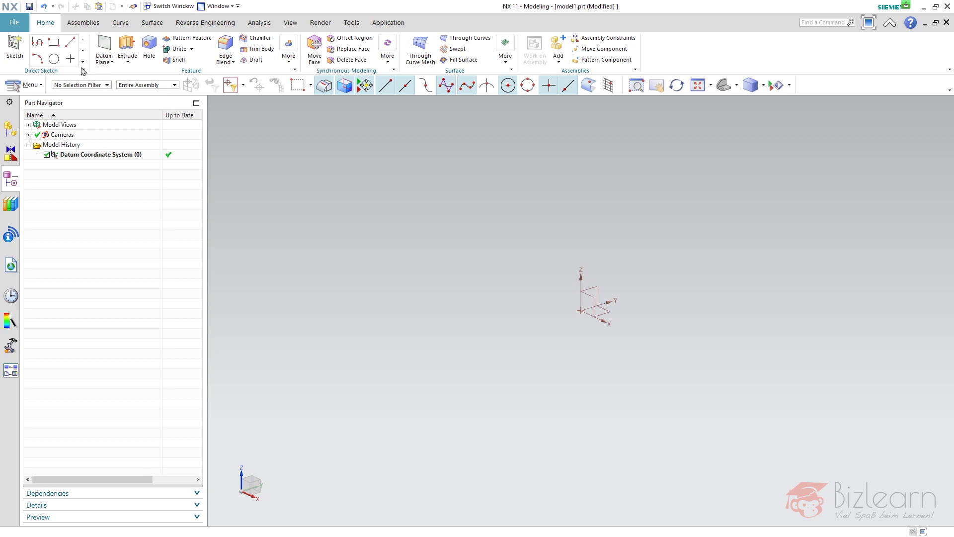
Step: Sketch a 50 × 20 rectangle with its corner at the origin and finish the sketch
left_click(54, 44)
left_click(580, 311)
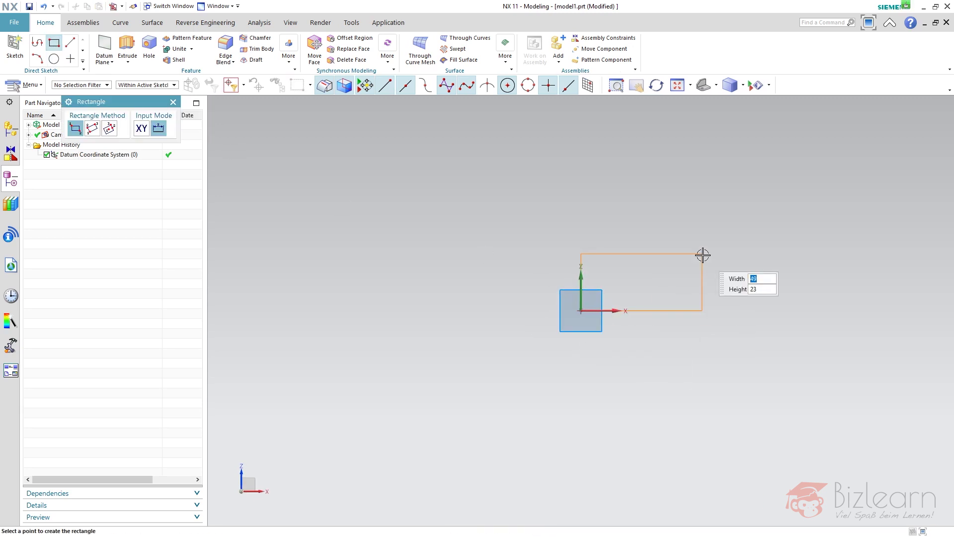
type("50")
key("Tab")
left_click(703, 255)
right_click(702, 255)
left_click(731, 89)
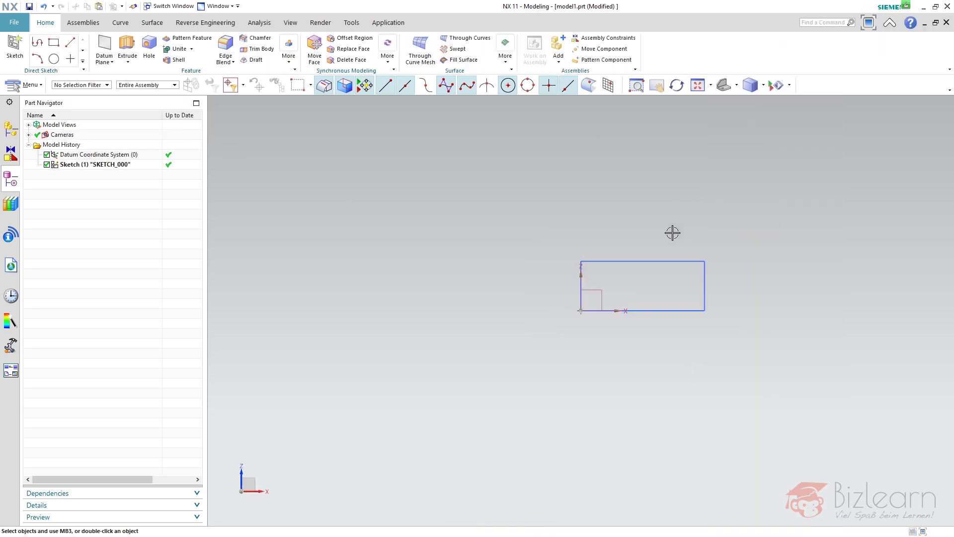
Step: Extrude the rectangle sketch 78 mm into a solid block
left_click(646, 261)
left_click(644, 245)
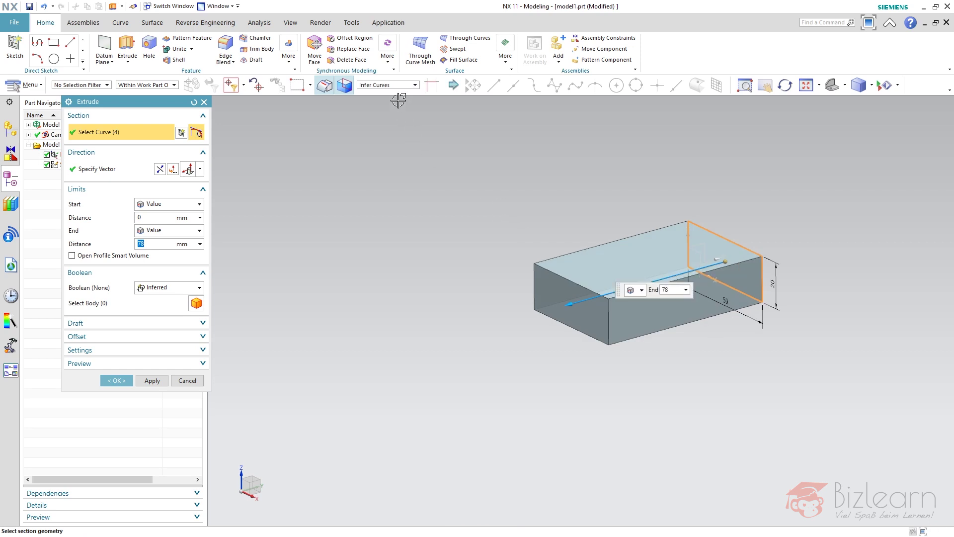
right_click(704, 231)
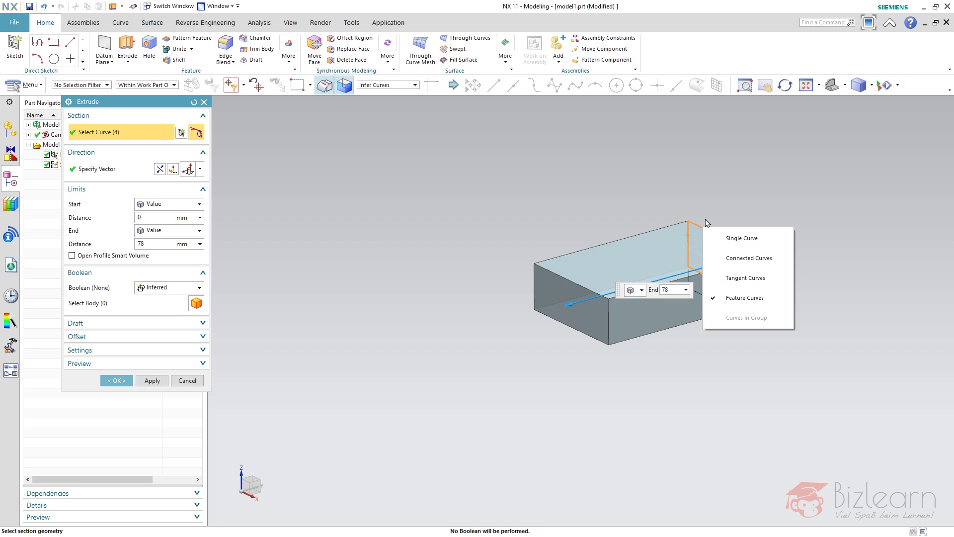
key("Return")
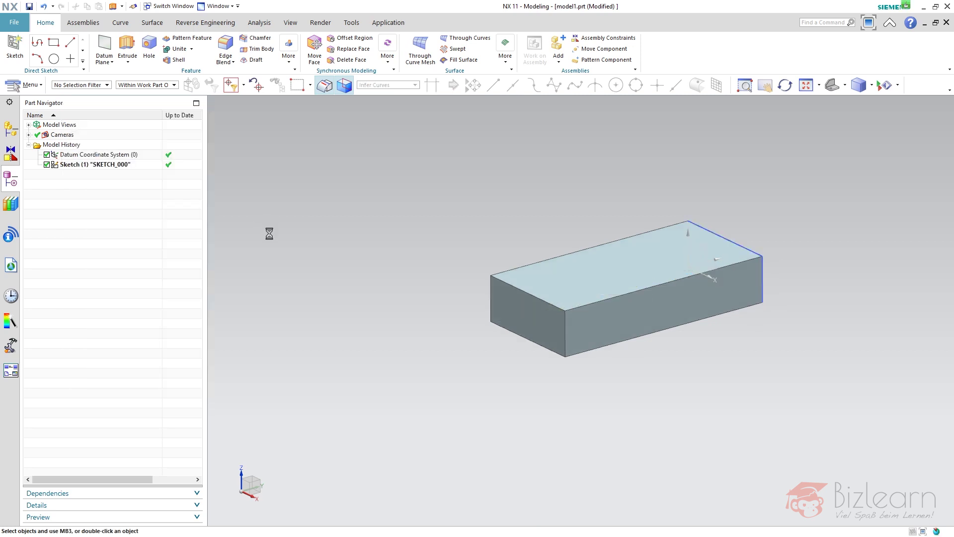
Step: Draw a closed triangle profile on the block's front face
left_click(38, 49)
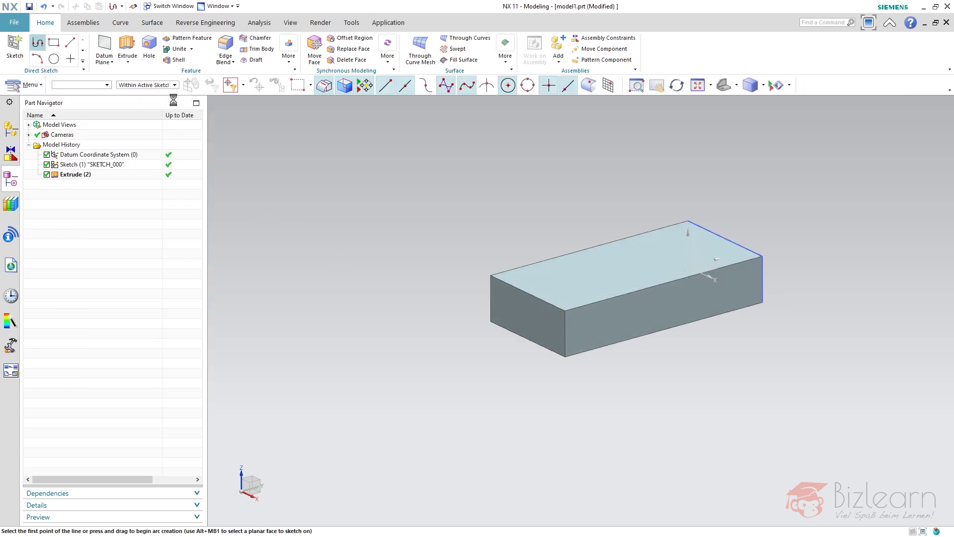
scroll(561, 359, "up", 3)
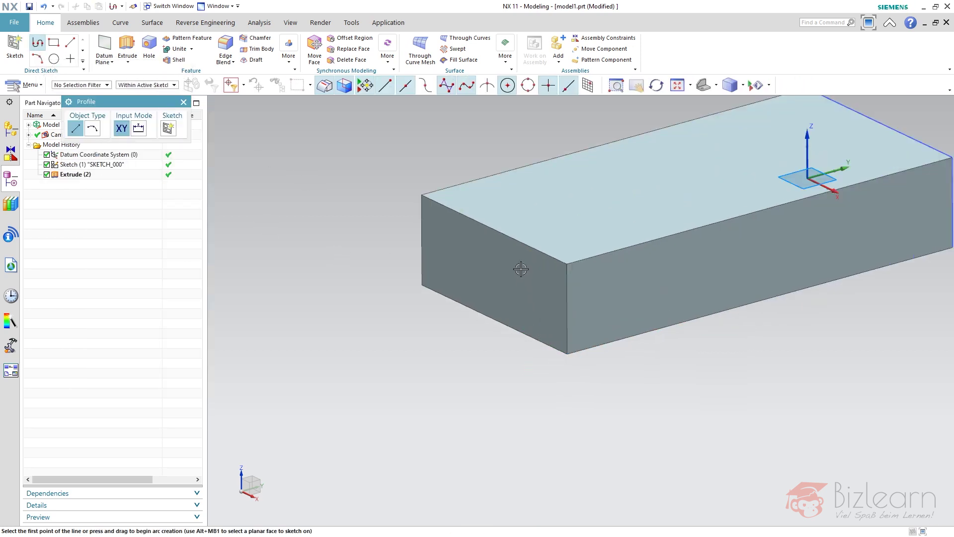
left_click(493, 232, "alt")
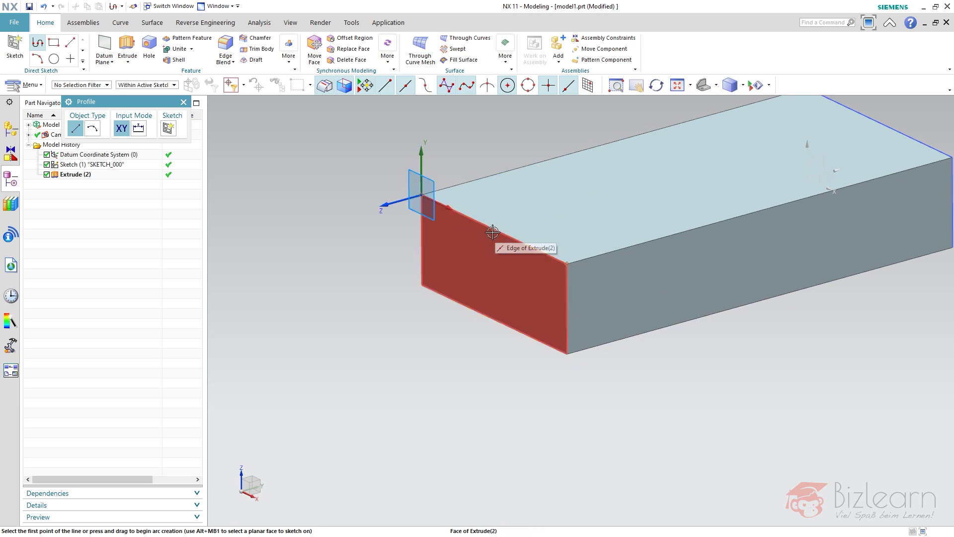
left_click(493, 266)
left_click(490, 282)
left_click(701, 283)
left_click(588, 350)
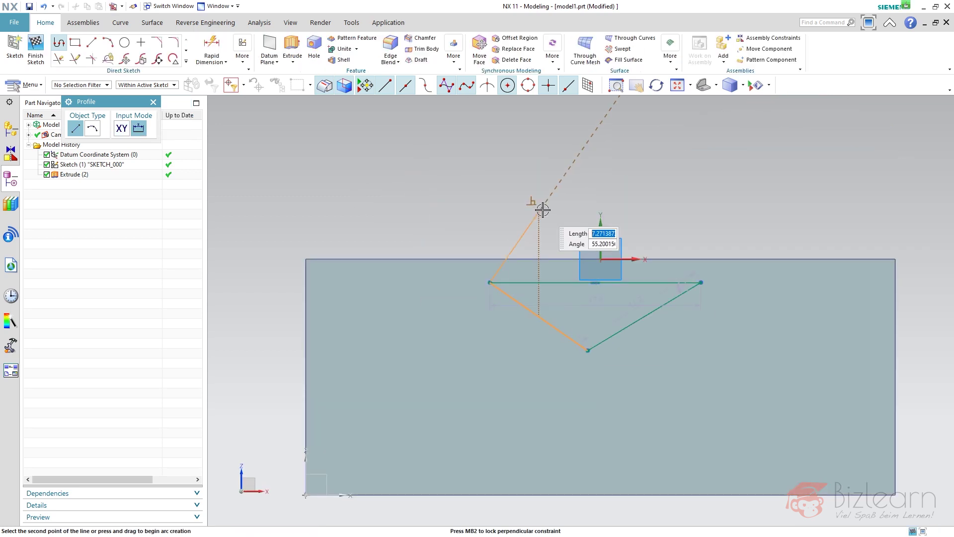
left_click(490, 282)
key("Escape")
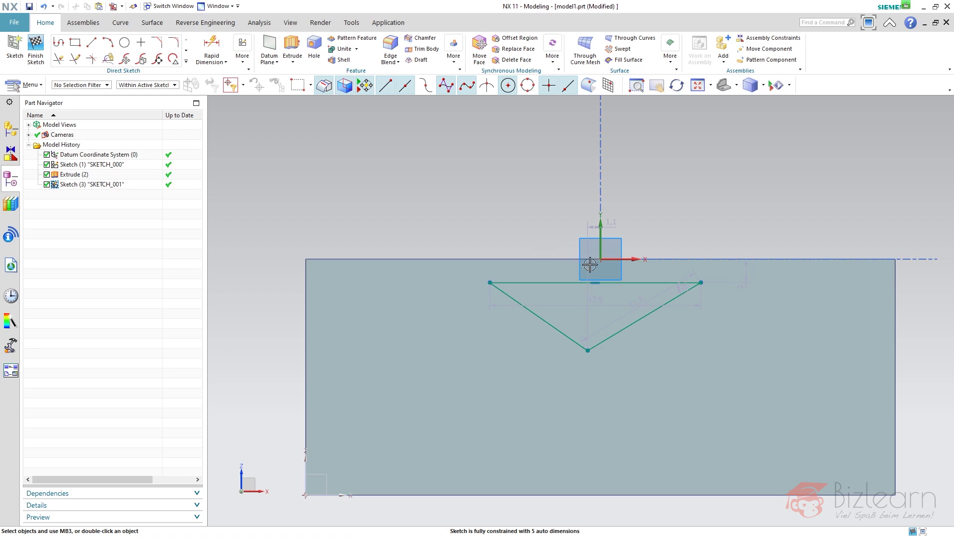
Step: Align the triangle's top line with the top edge, dimension it 10 deep and 120°, and finish the sketch
left_click_drag(586, 283, 602, 259)
left_click(212, 48)
left_click(612, 359)
left_click(703, 318)
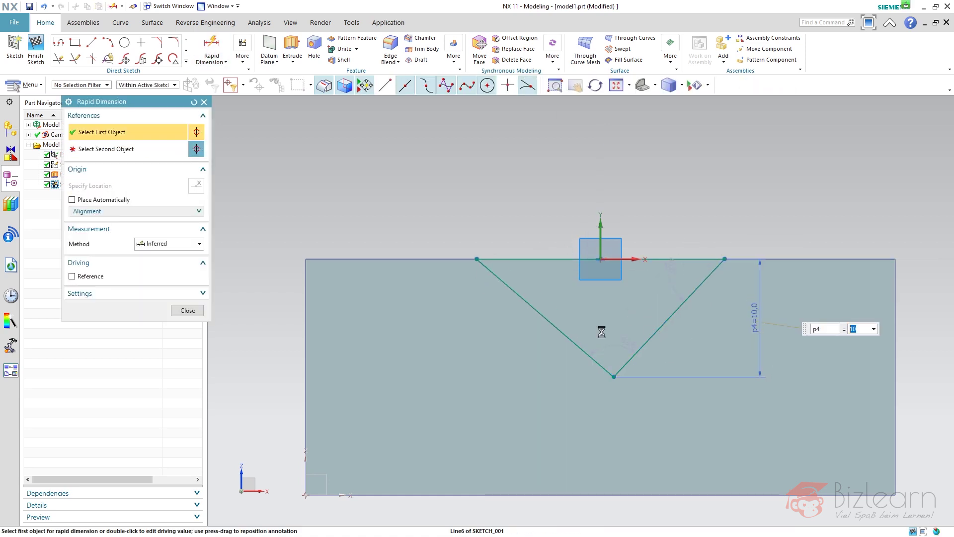
left_click(611, 321)
key("Escape")
key("ctrl+q")
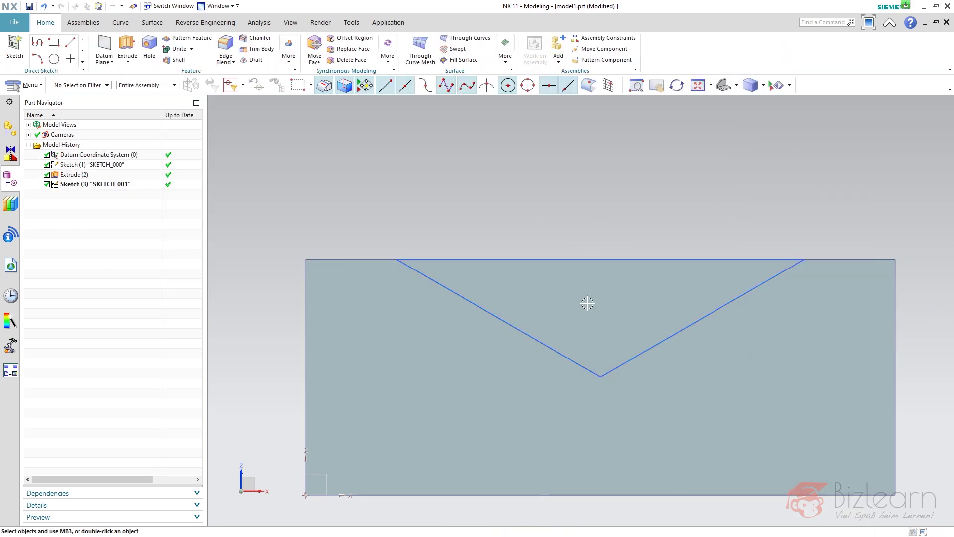
Step: Extrude the triangle sketch into the block as a subtracted groove along its length
left_click(533, 336)
right_click(609, 338)
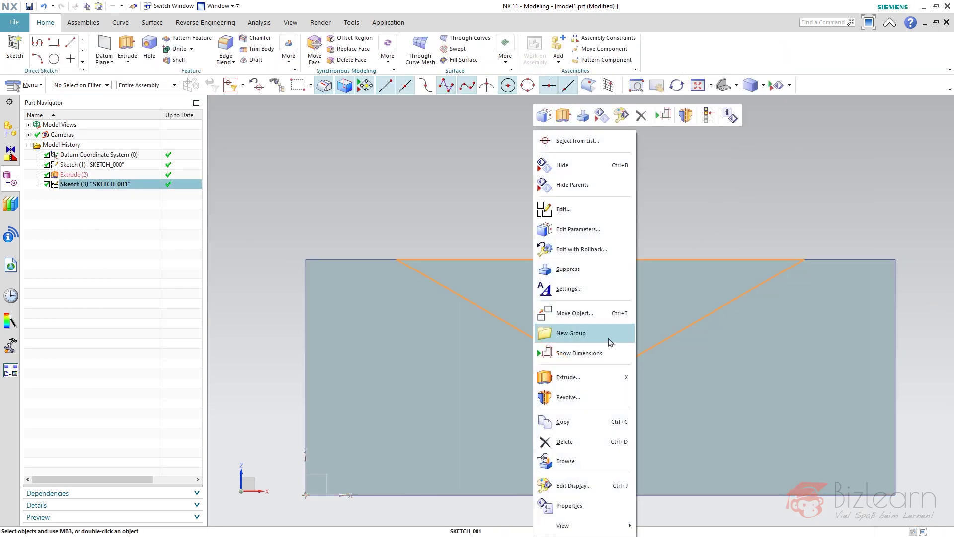
left_click(523, 301)
mouse_move(502, 323)
middle_mouse_down()
mouse_move(555, 319)
mouse_move(527, 308)
middle_mouse_up()
left_click(159, 169)
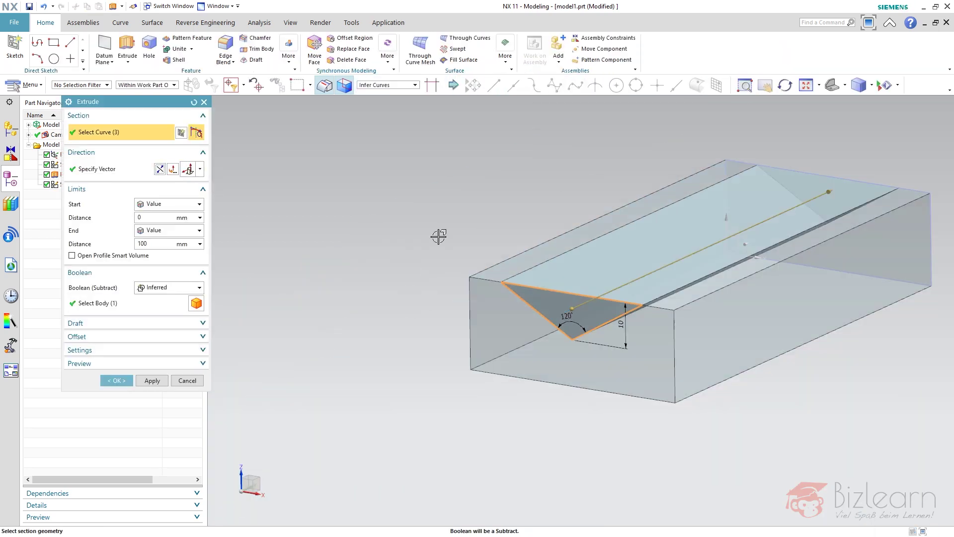
right_click(528, 285)
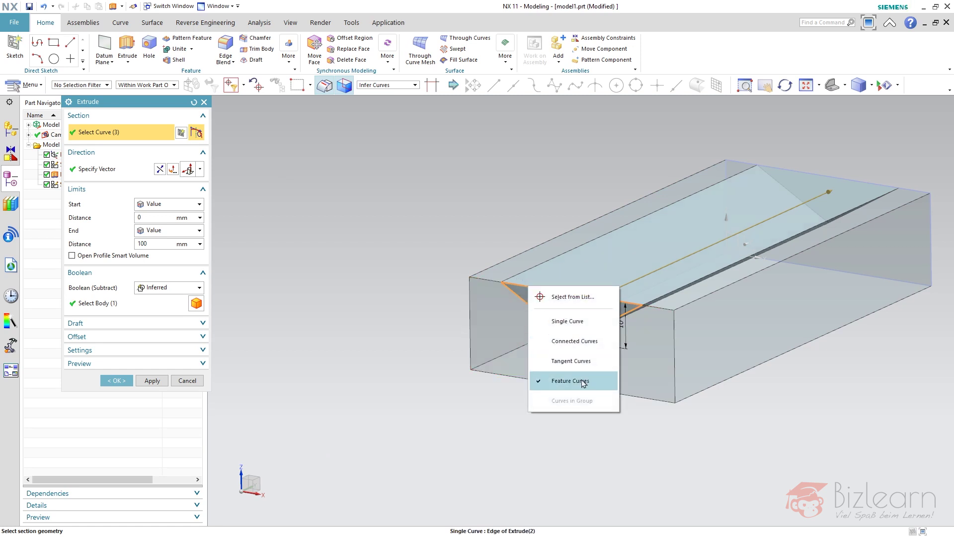
middle_click(386, 335)
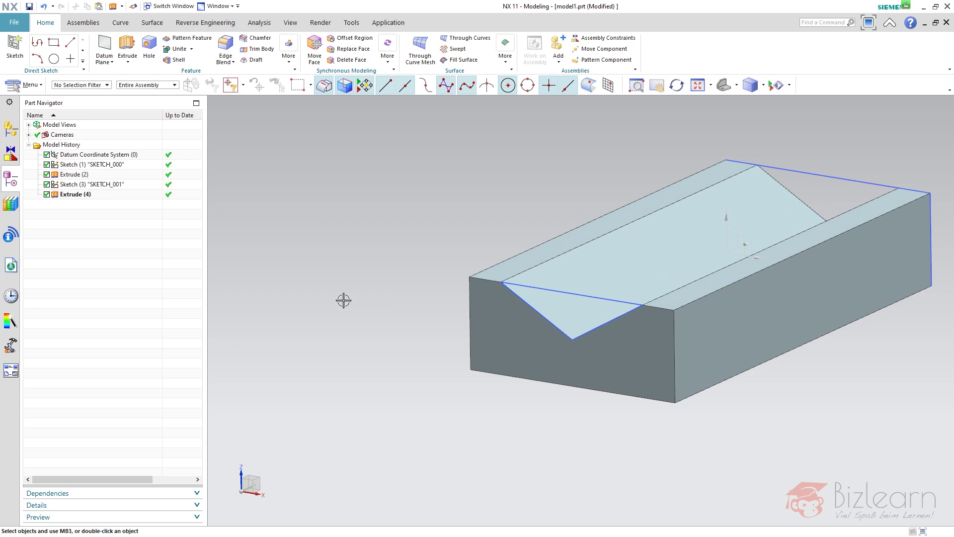
Step: Redraw the groove sketch as a 30 mm circle at the origin and finish it
double_click(114, 187)
key("o")
left_click(620, 294)
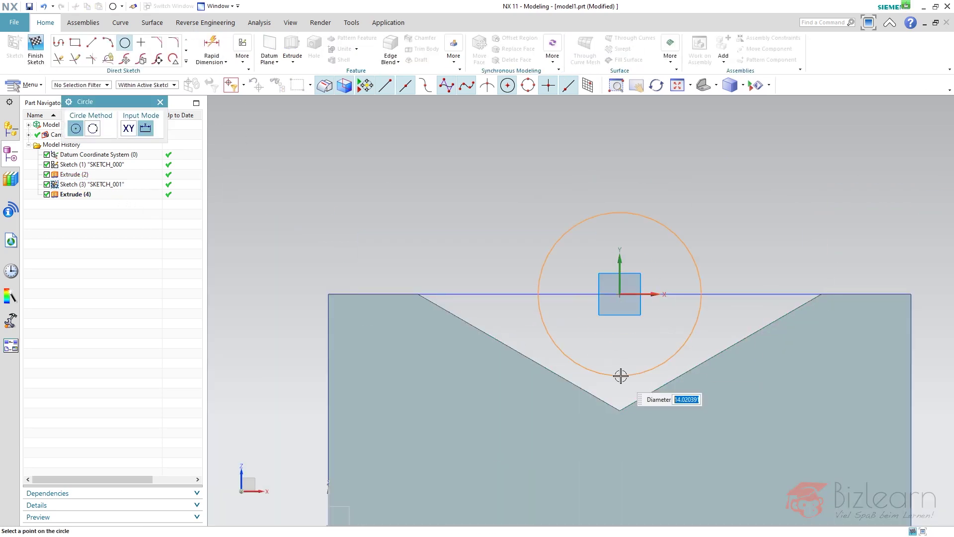
type("30")
key("Return")
key("ctrl+q")
Step: Orbit and zoom to inspect the round groove, then select the groove sketch and its extrusion
middle_click_drag(732, 202, 712, 214)
scroll(624, 215, "down", 3)
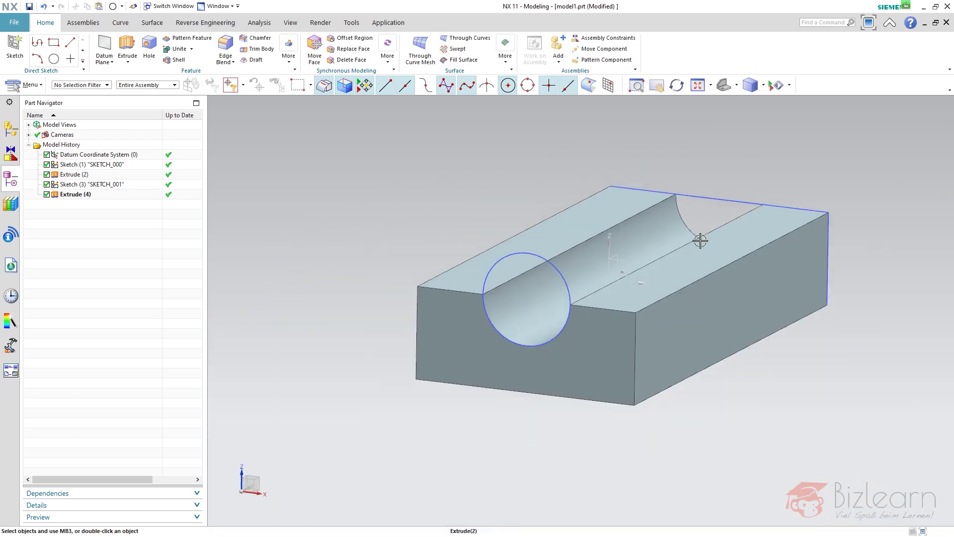
middle_click_drag(659, 273, 645, 279)
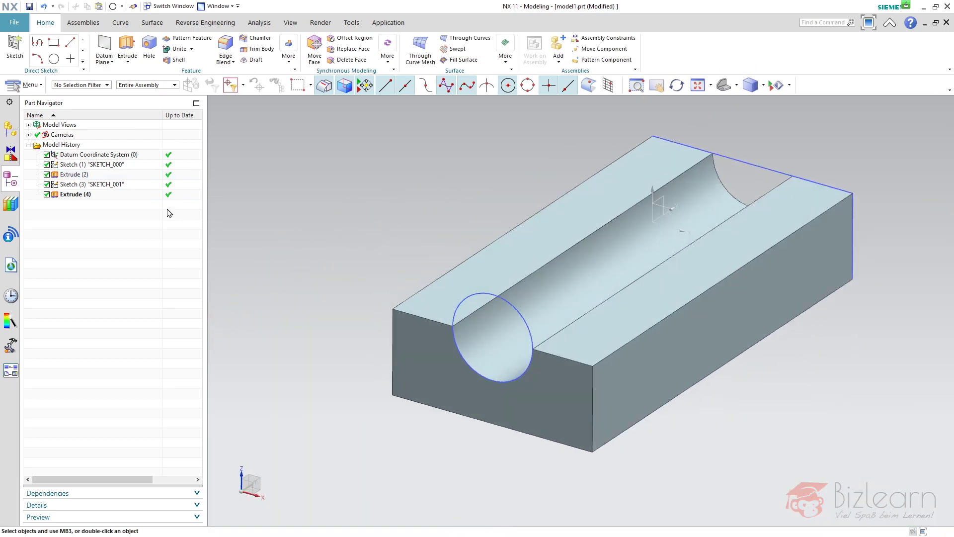
left_click_drag(118, 190, 117, 198)
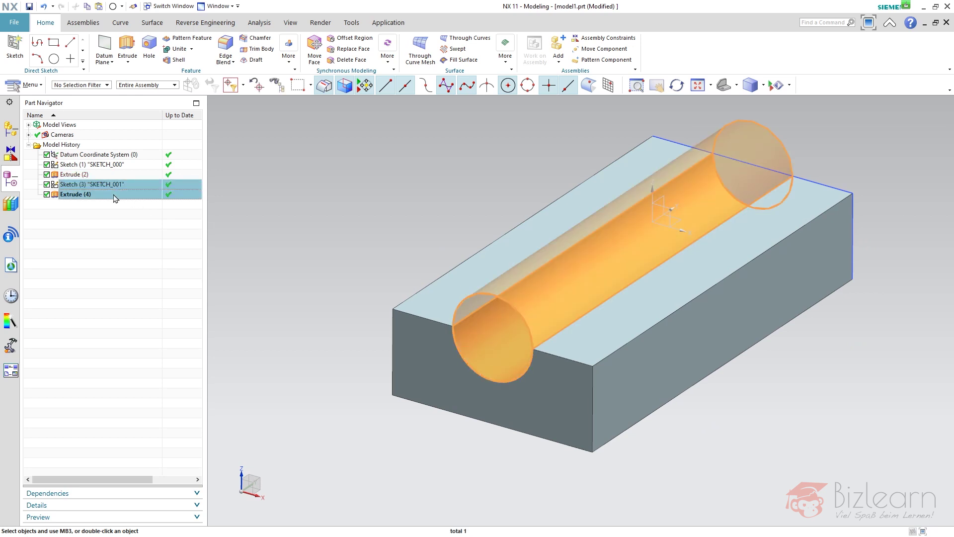
left_click(294, 186)
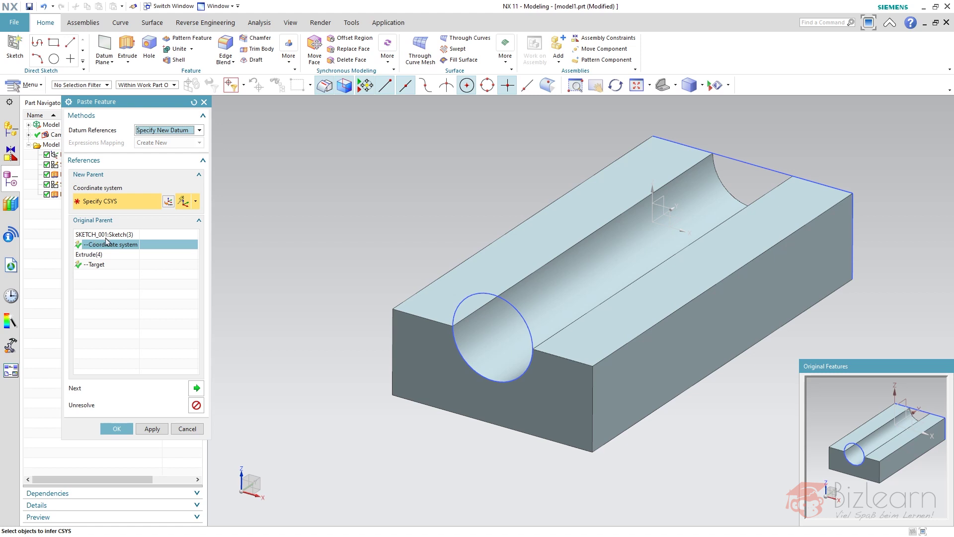
Step: Place the pasted groove at the midpoint of the block's side edge and confirm
left_click(722, 280)
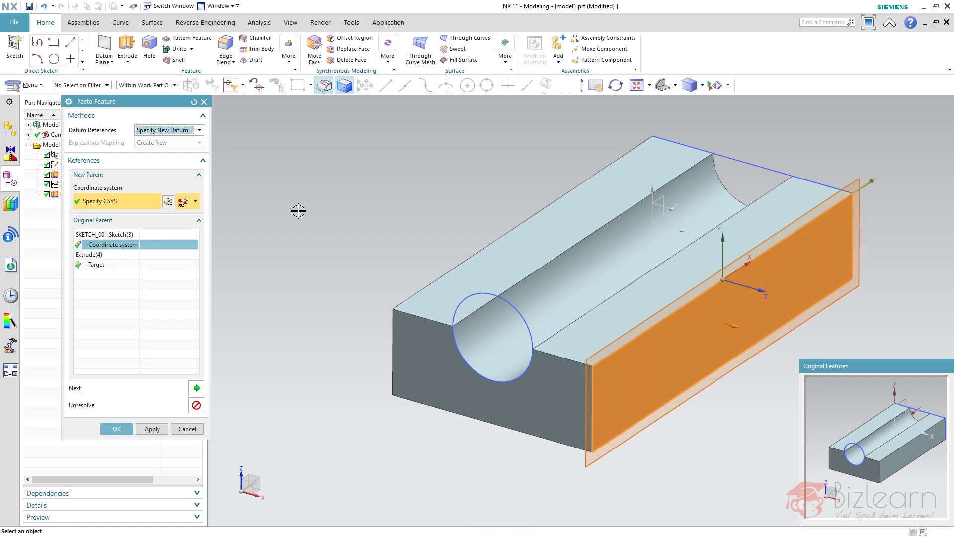
left_click(118, 428)
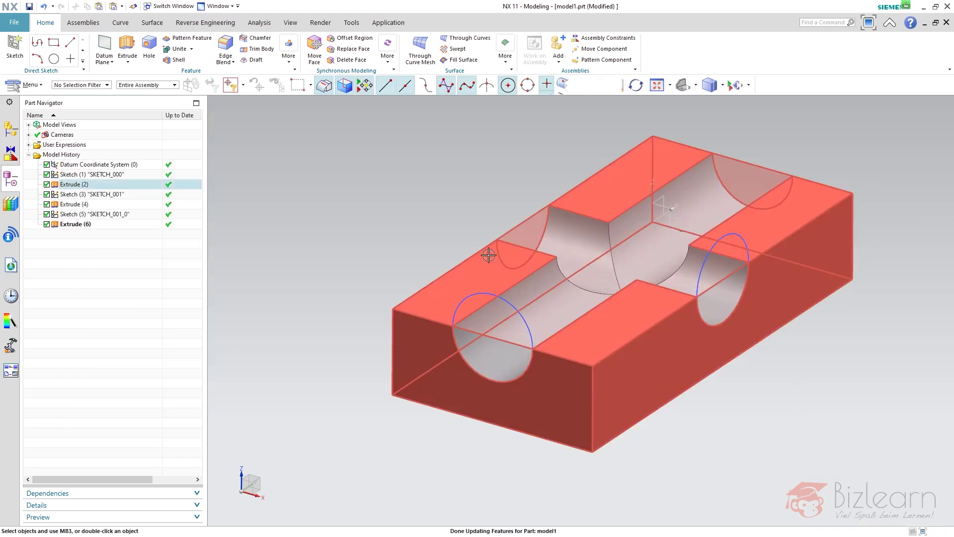